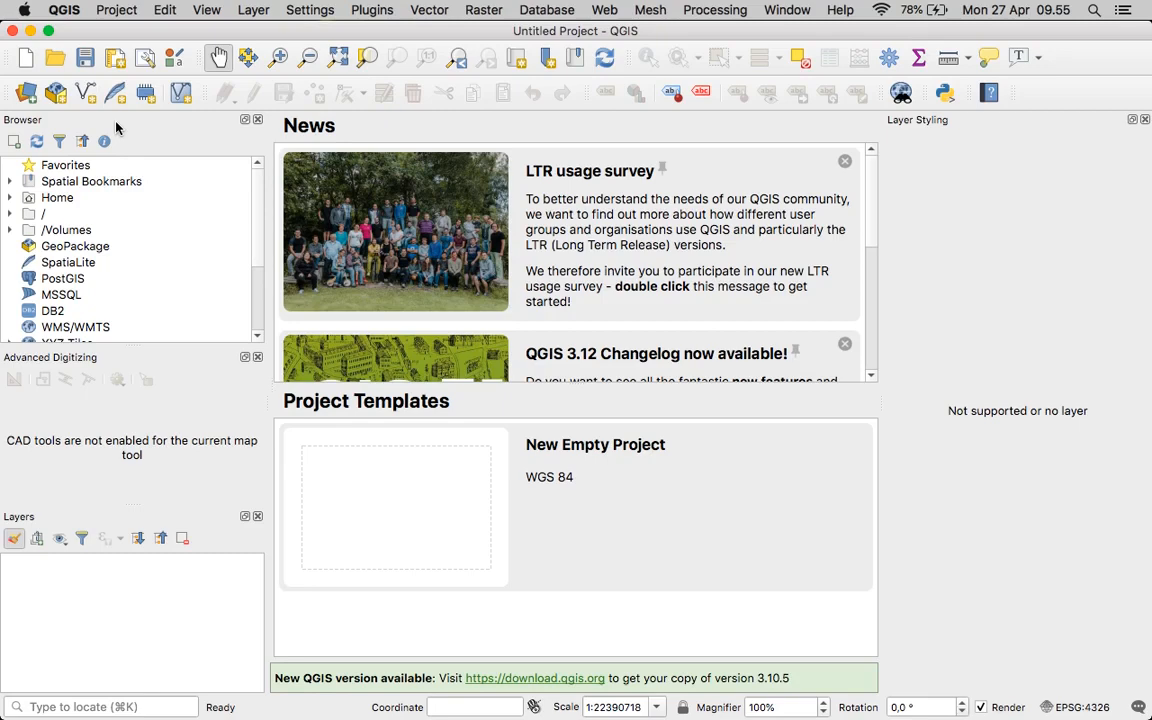
Choose the archive KAB. BANYUWANGI.zip from the Kab Bwi folder as the vector dataset and bring up its list of layers to add.
click(28, 102)
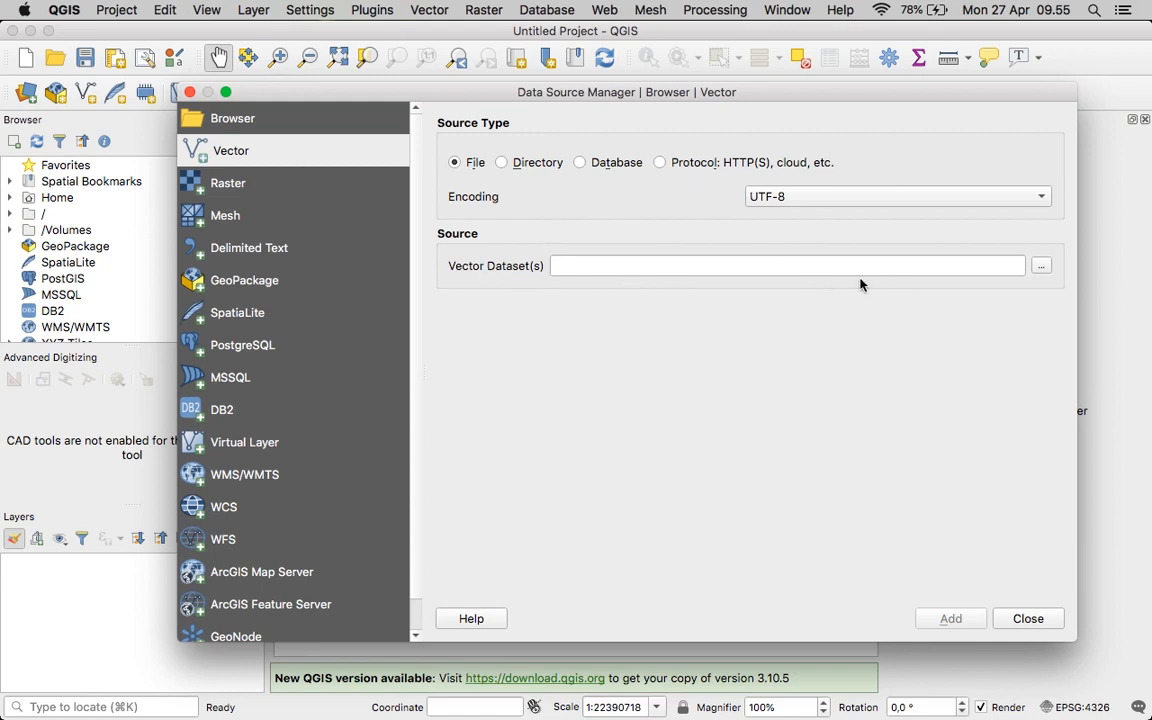
click(1041, 272)
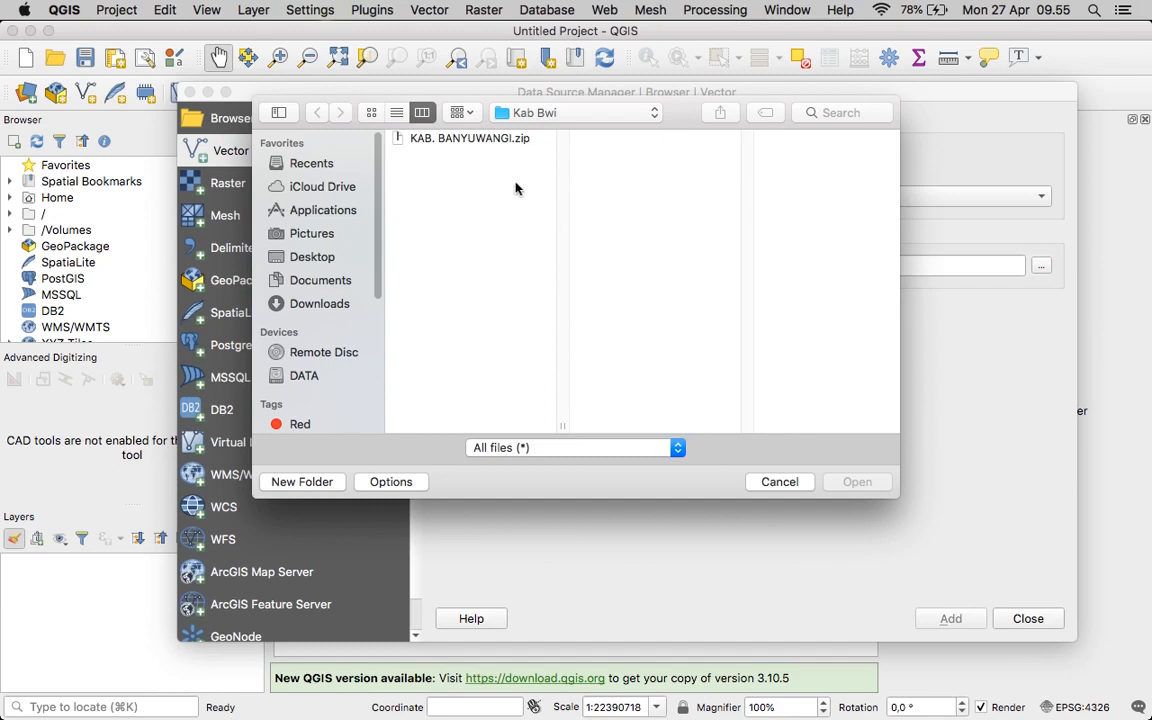
click(489, 145)
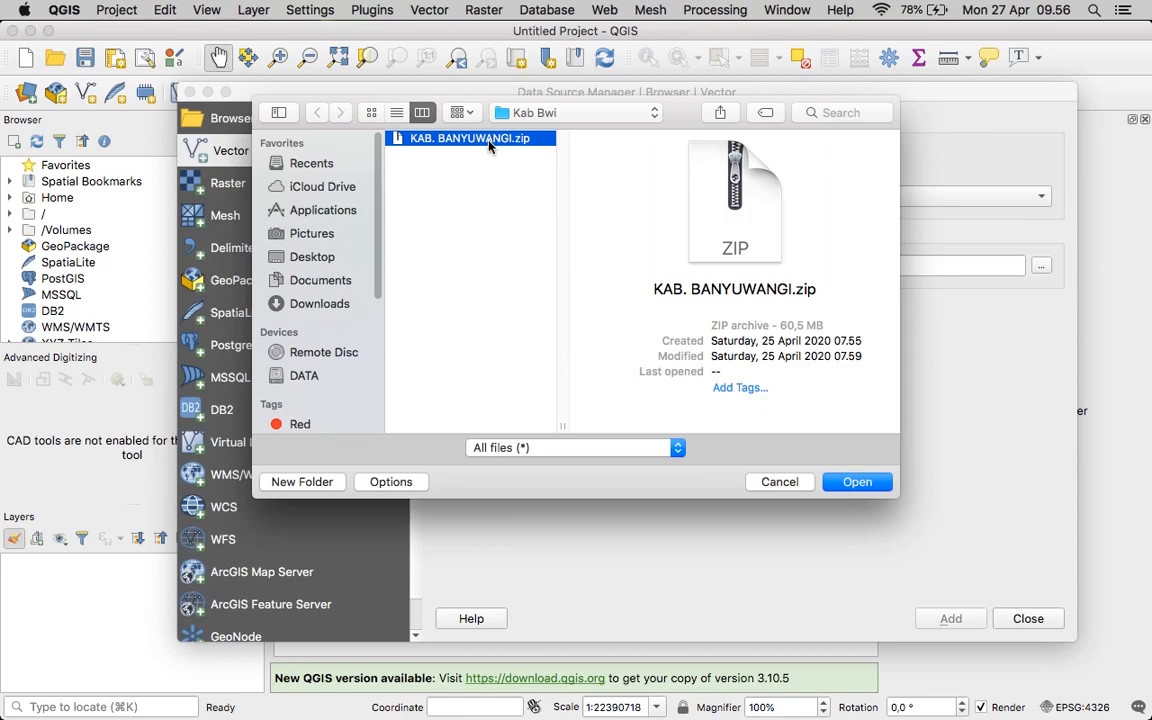
click(857, 484)
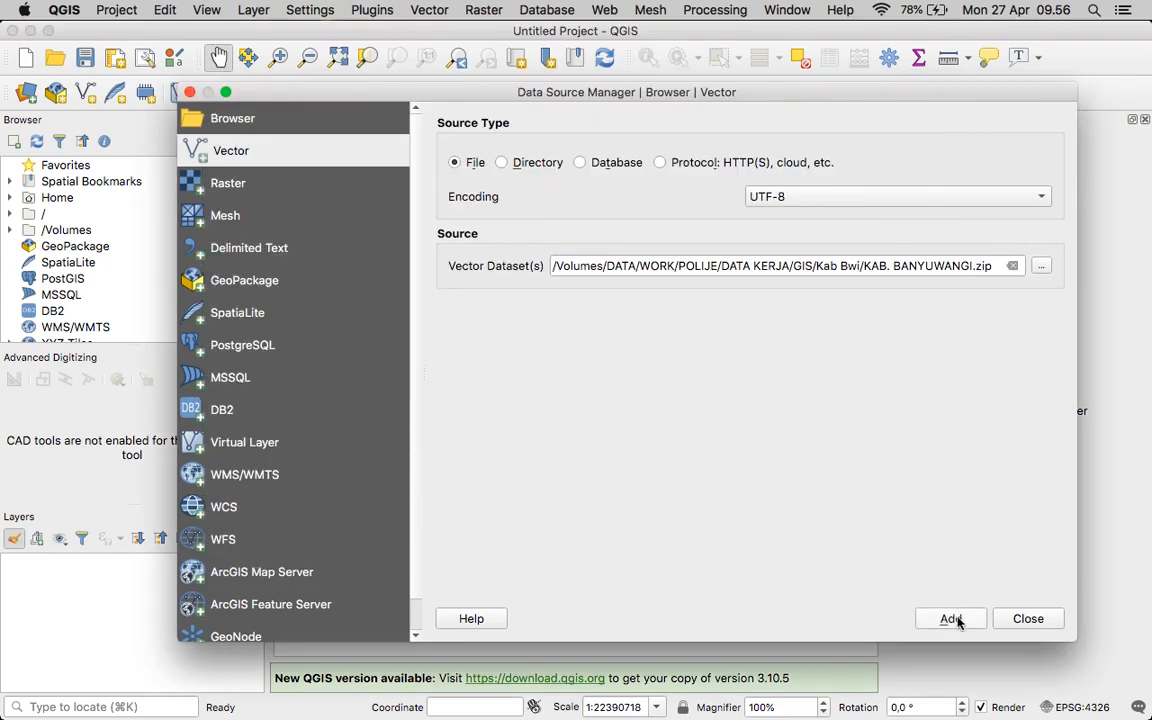
click(957, 620)
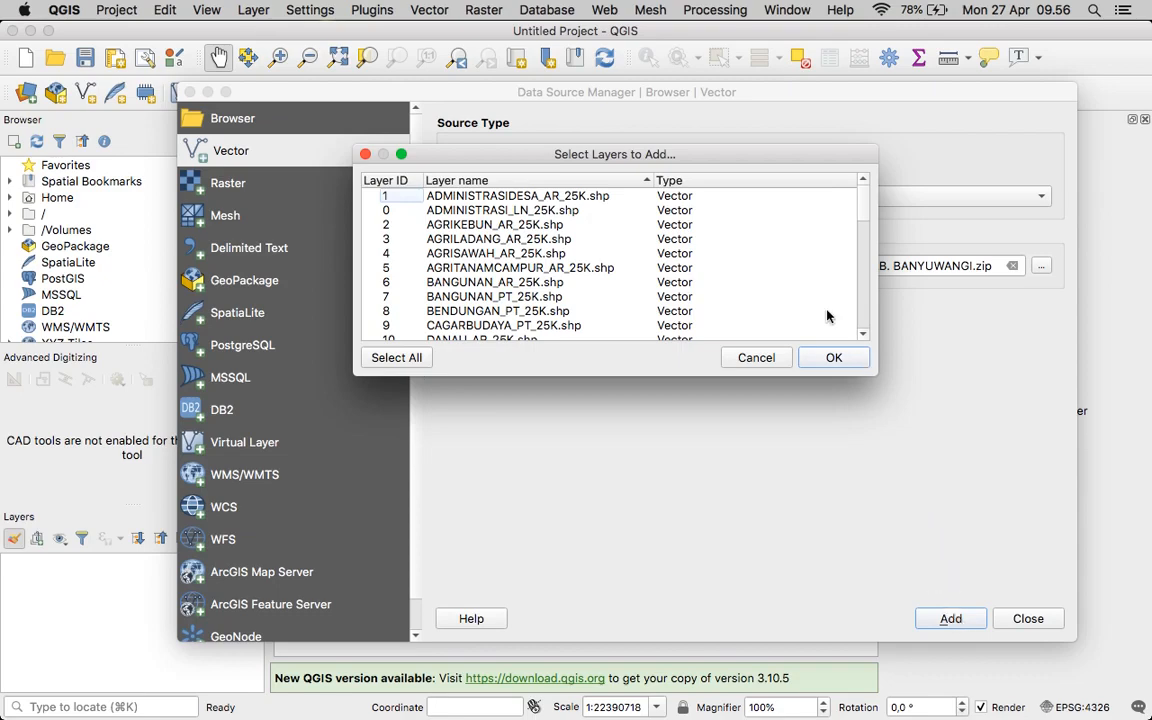
Add the ADMINISTRASIDESA_AR_25K, KESEHATAN_PT_25K and PEMUKIMAN_AR_25K shapefiles from the archive to the project and close the data source manager.
scroll(810, 272, down, 5)
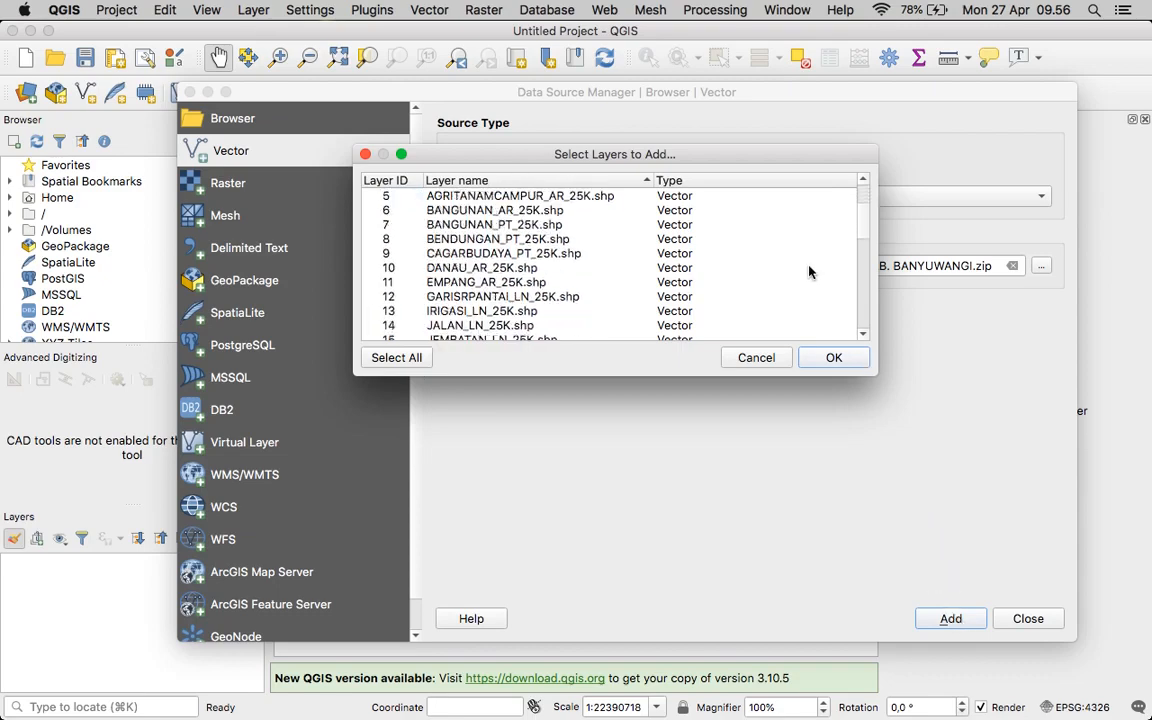
scroll(810, 272, down, 5)
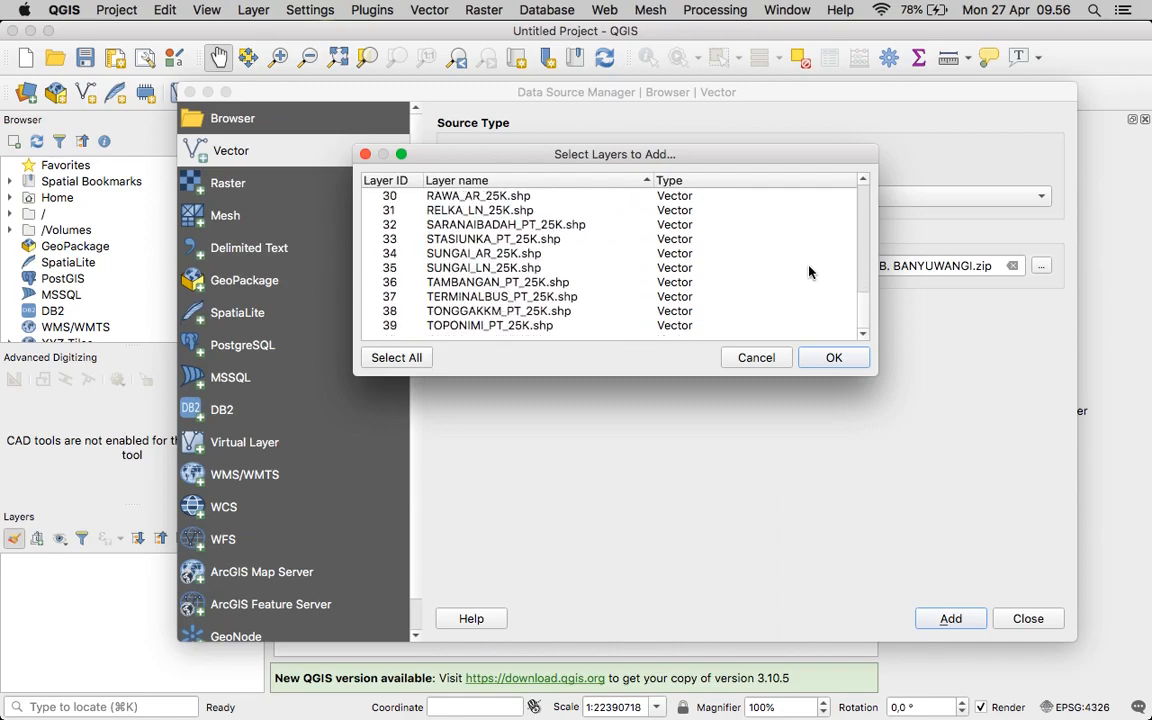
scroll(810, 272, up, 10)
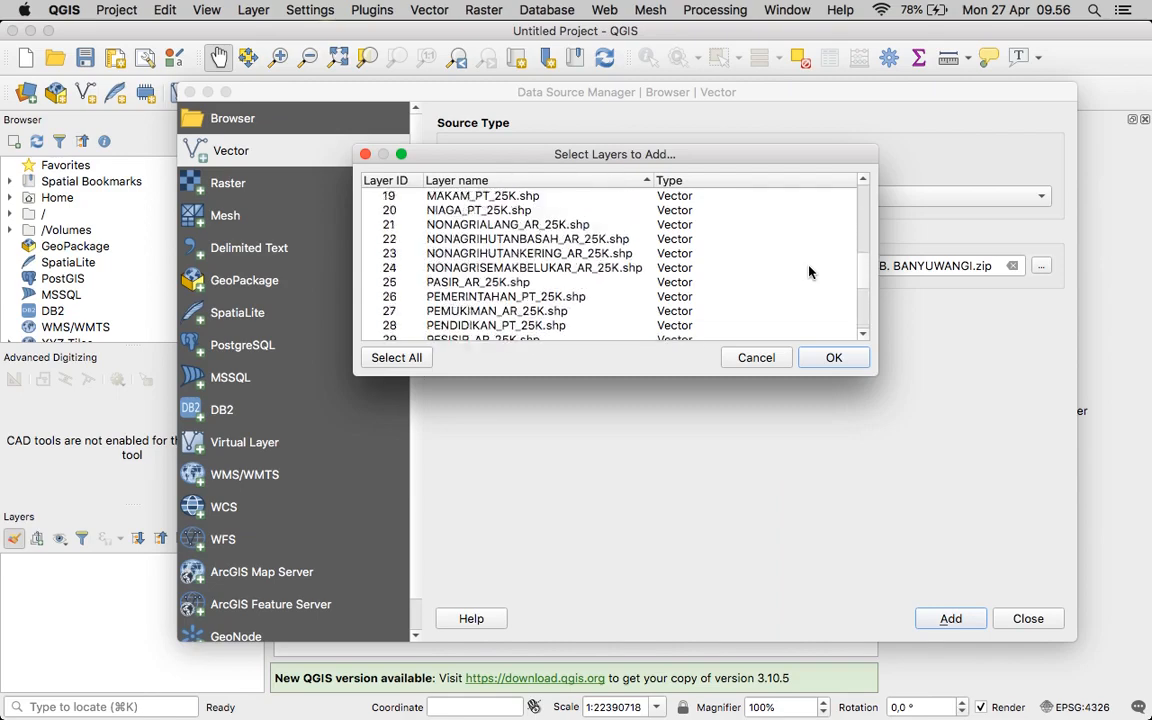
scroll(810, 272, up, 3)
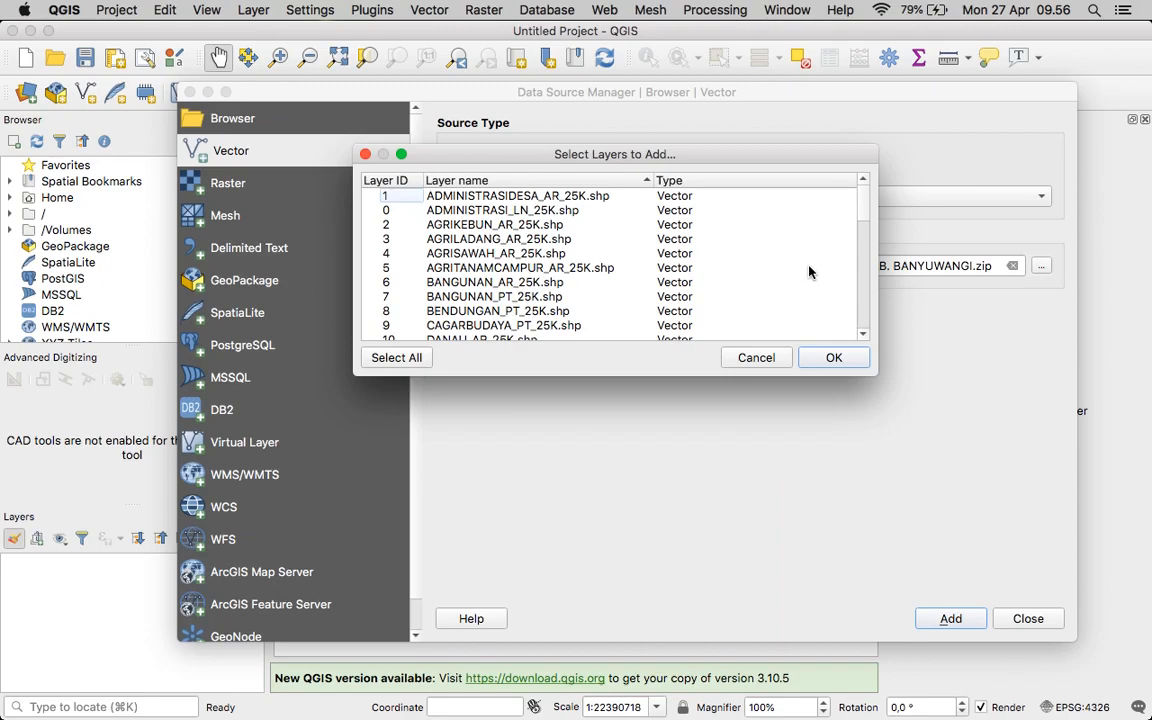
click(556, 199)
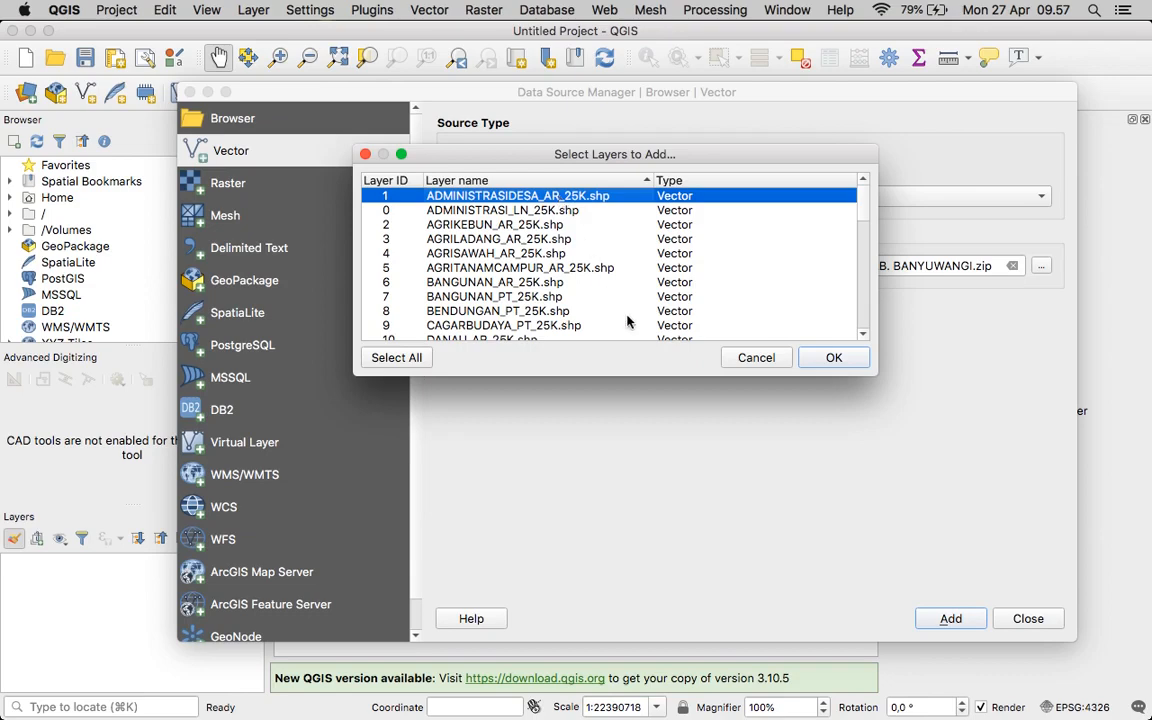
scroll(628, 321, down, 3)
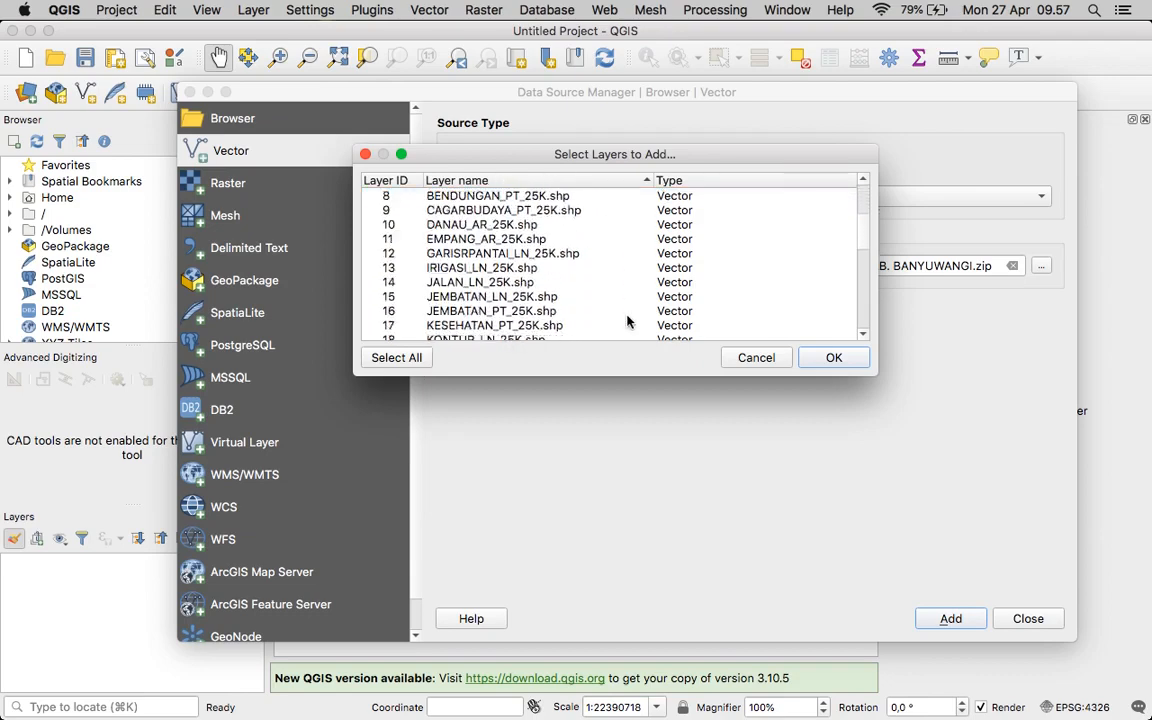
scroll(628, 321, down, 1)
click(515, 311)
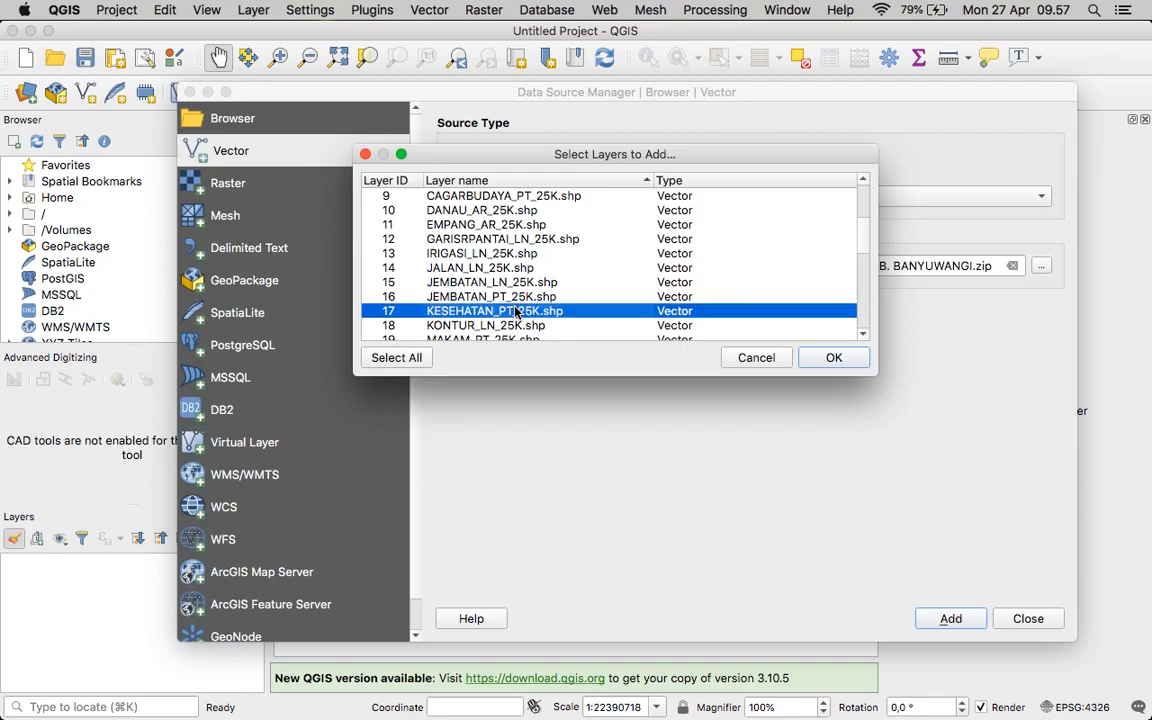
scroll(600, 328, down, 2)
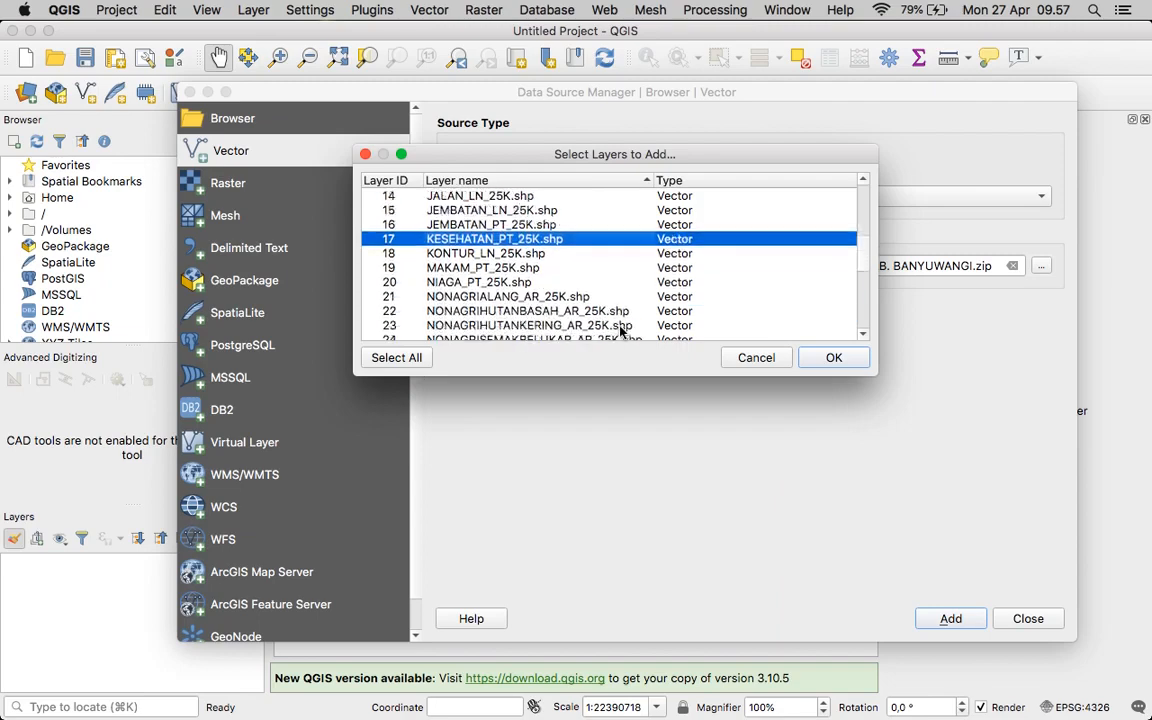
scroll(620, 330, down, 3)
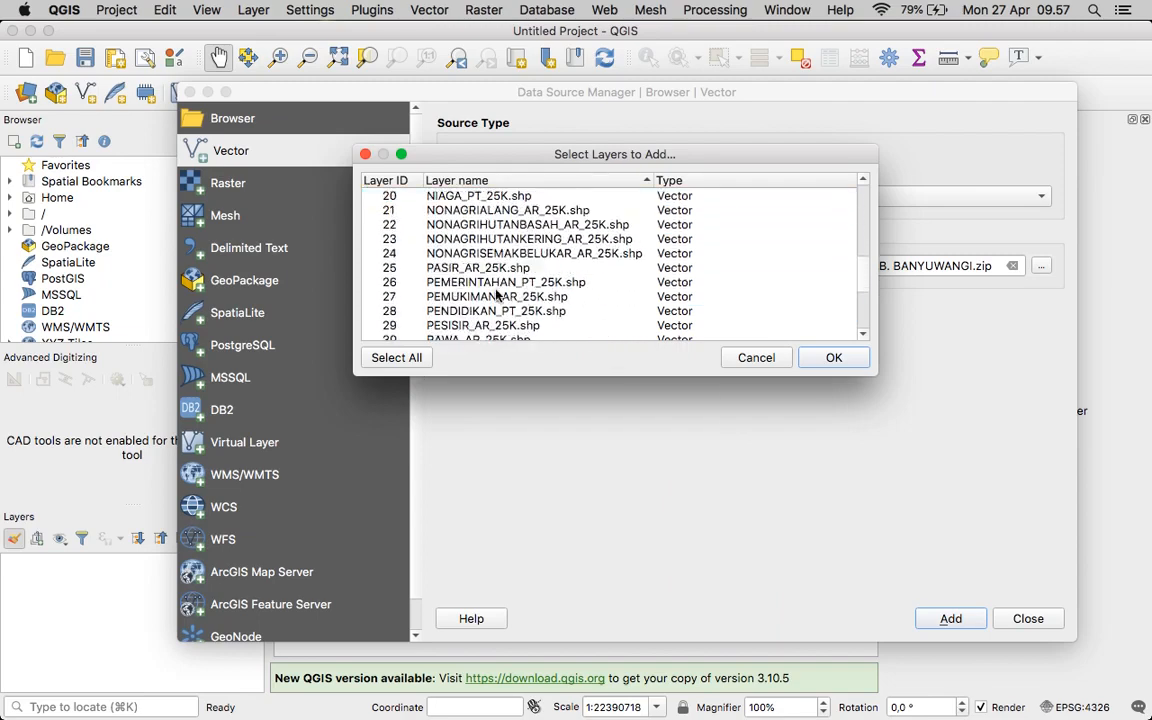
click(440, 296)
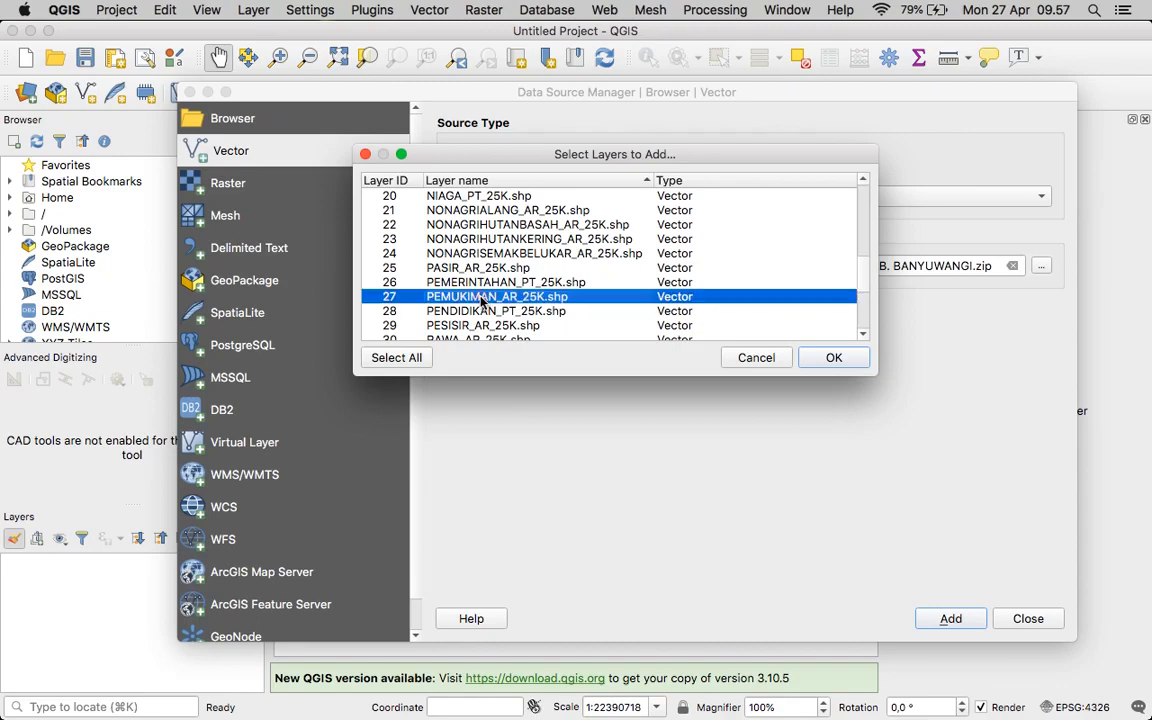
click(832, 358)
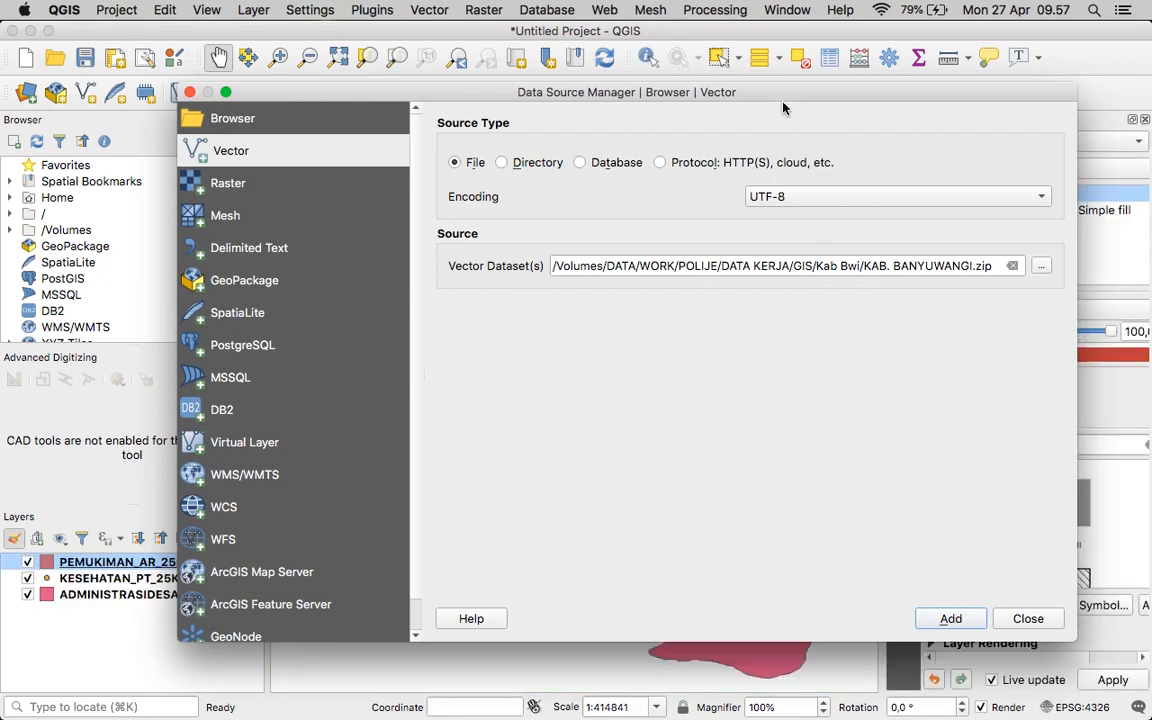
drag(780, 102, 676, 74)
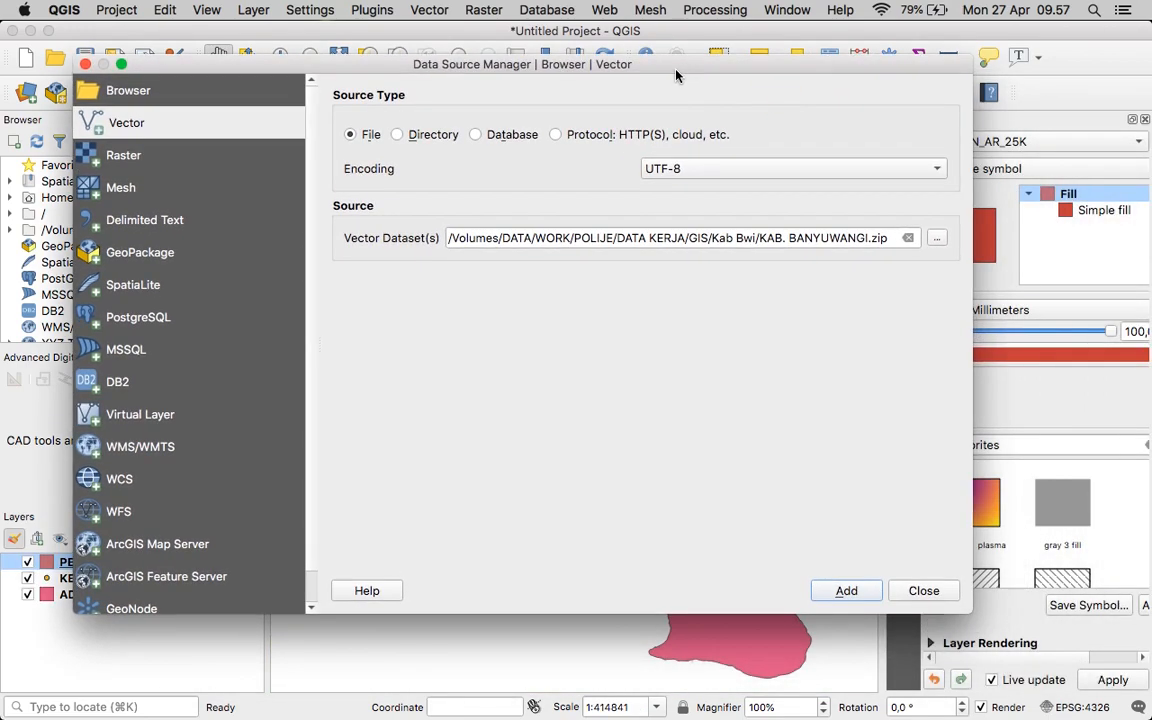
click(924, 591)
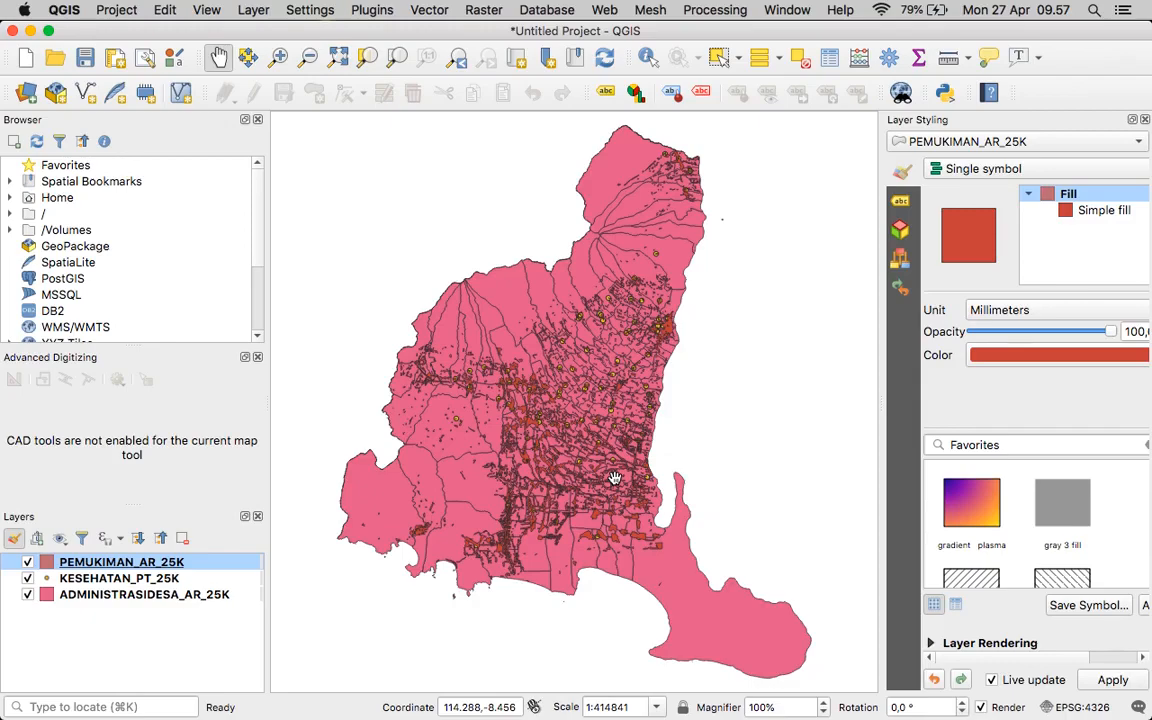
Move the KESEHATAN_PT_25K point layer above PEMUKIMAN_AR_25K in the layer order.
scroll(614, 478, up, 5)
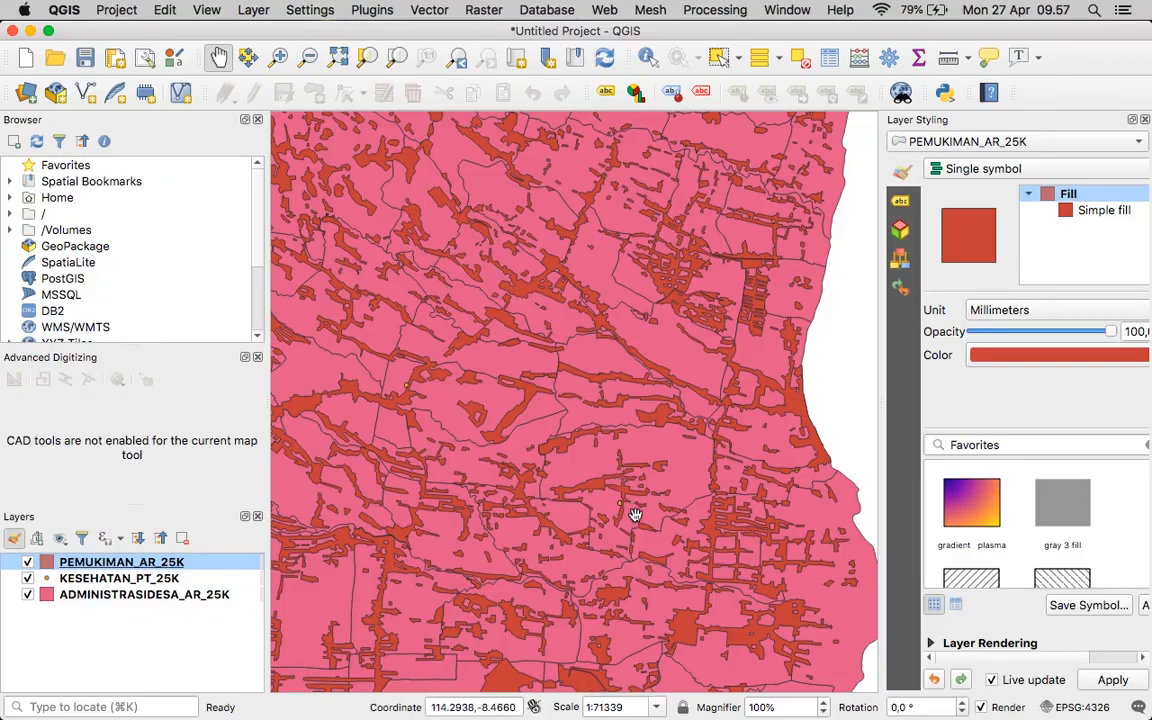
click(104, 579)
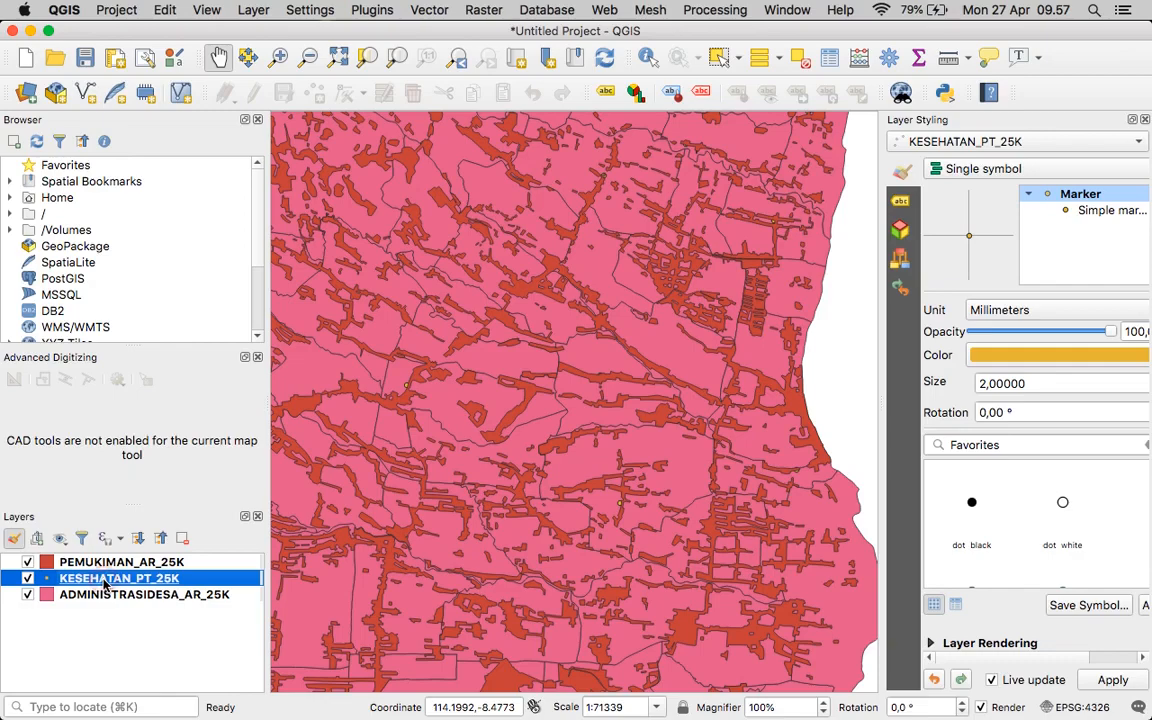
drag(104, 583, 103, 559)
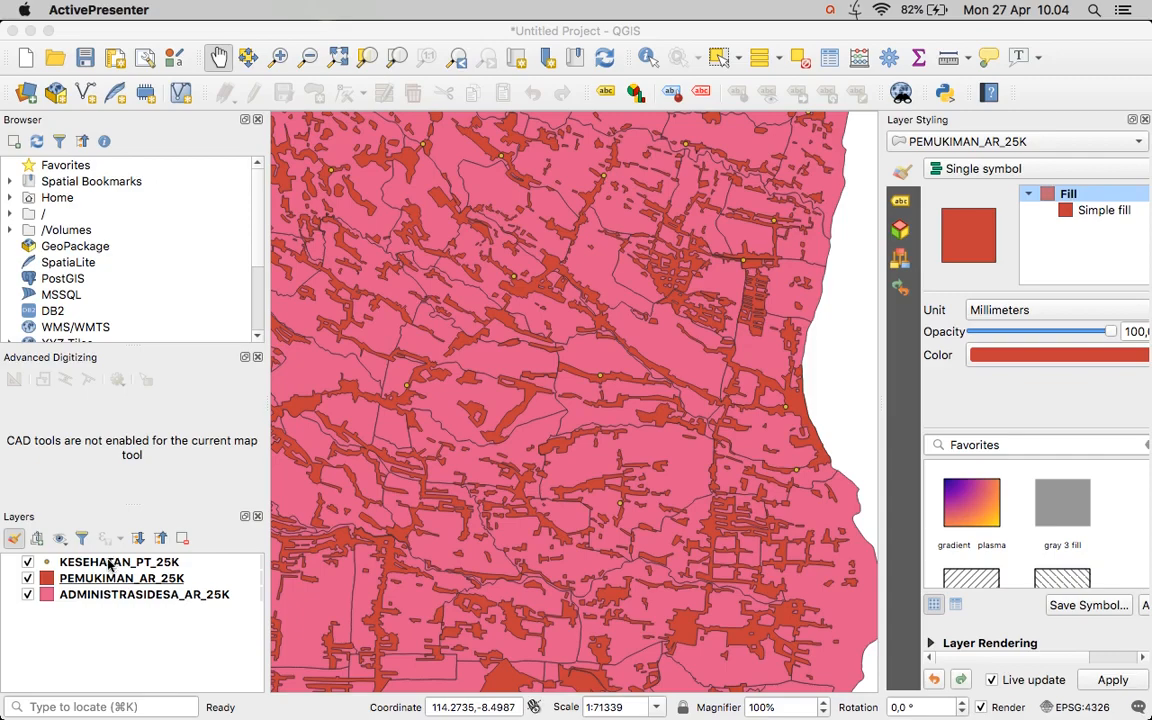
Check the source information and coordinate reference system in the KESEHATAN_PT_25K layer's properties, leaving them unaltered.
click(110, 566)
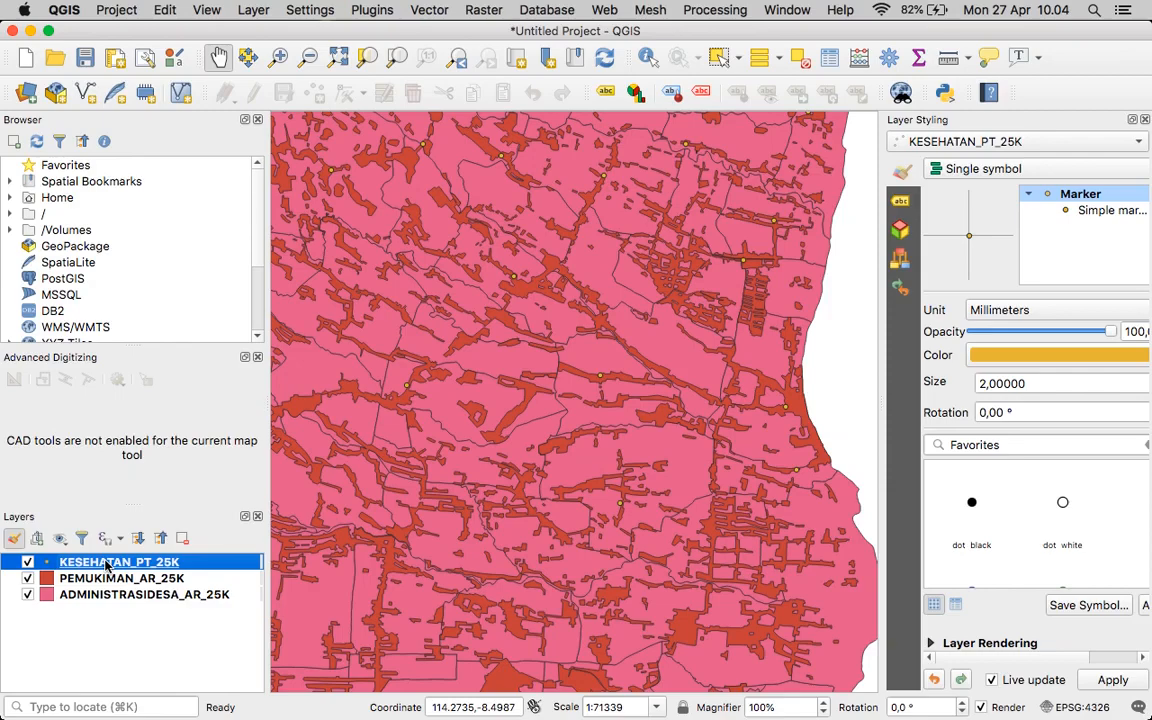
right_click(107, 566)
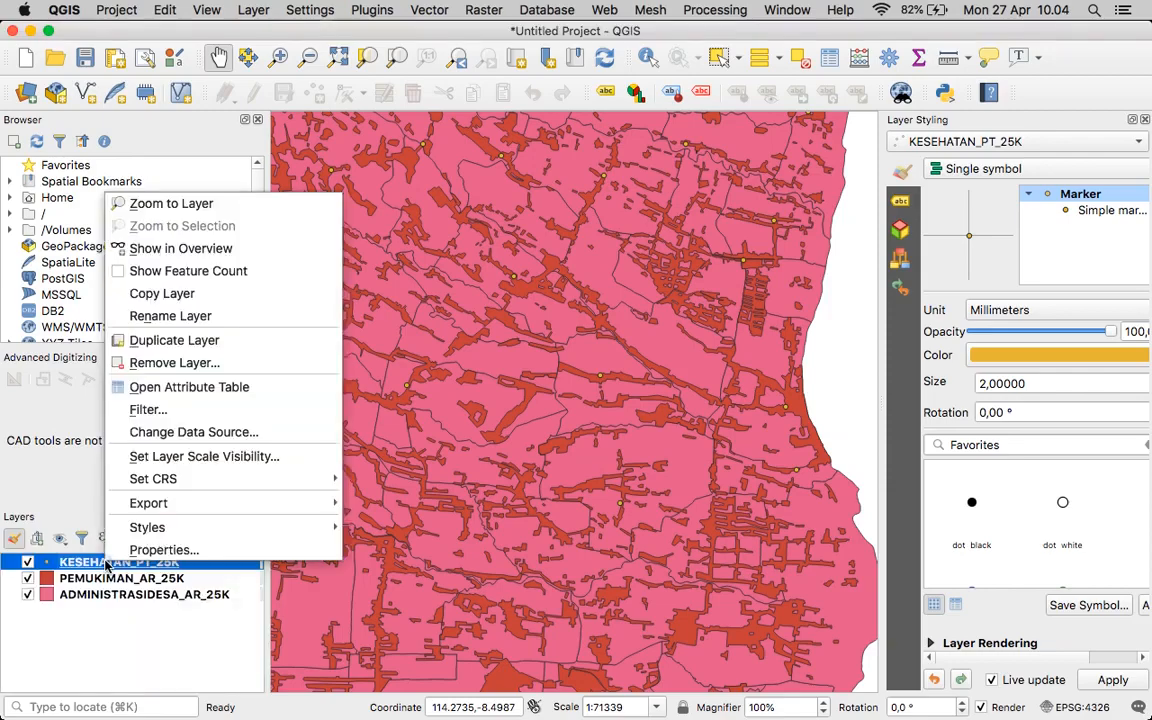
click(160, 550)
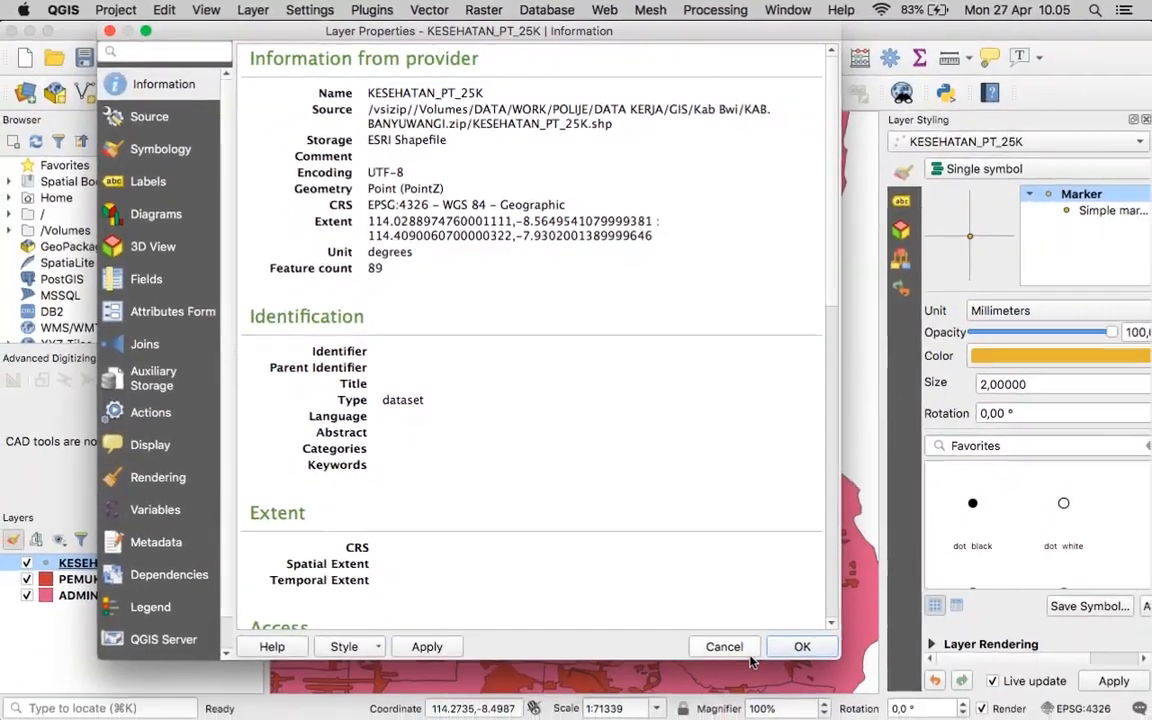
click(724, 646)
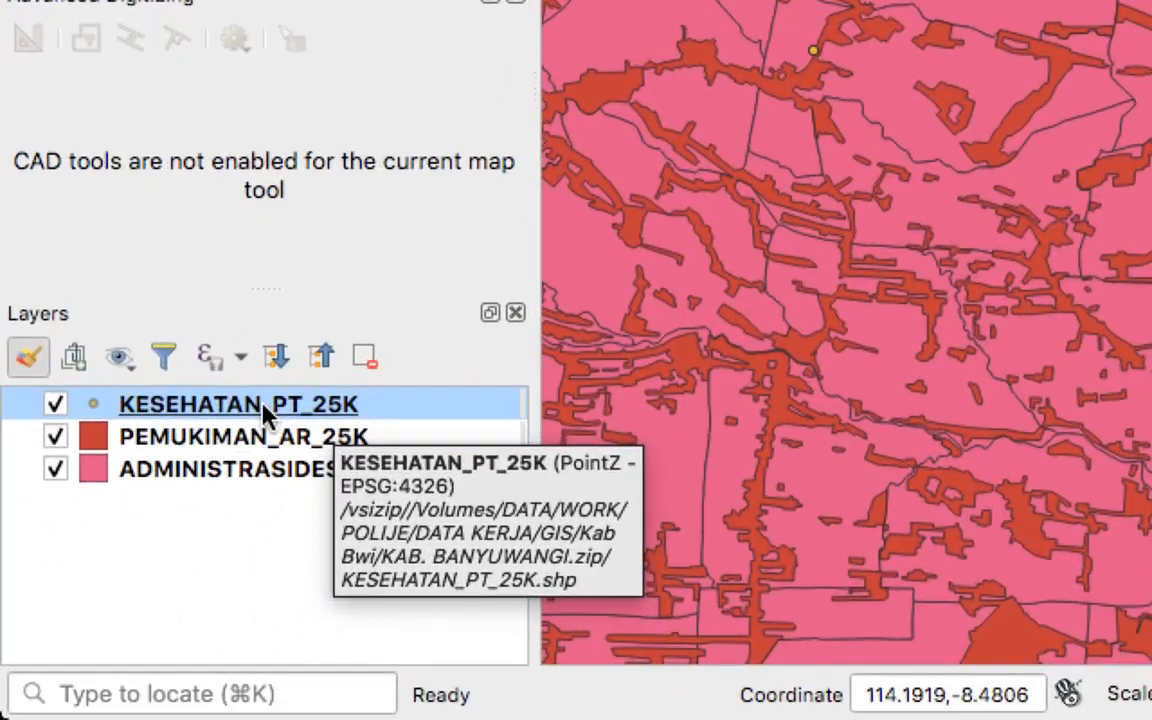
Start exporting the KESEHATAN_PT_25K features as an ESRI Shapefile with the file name kesehatan_utm on the Desktop.
right_click(133, 566)
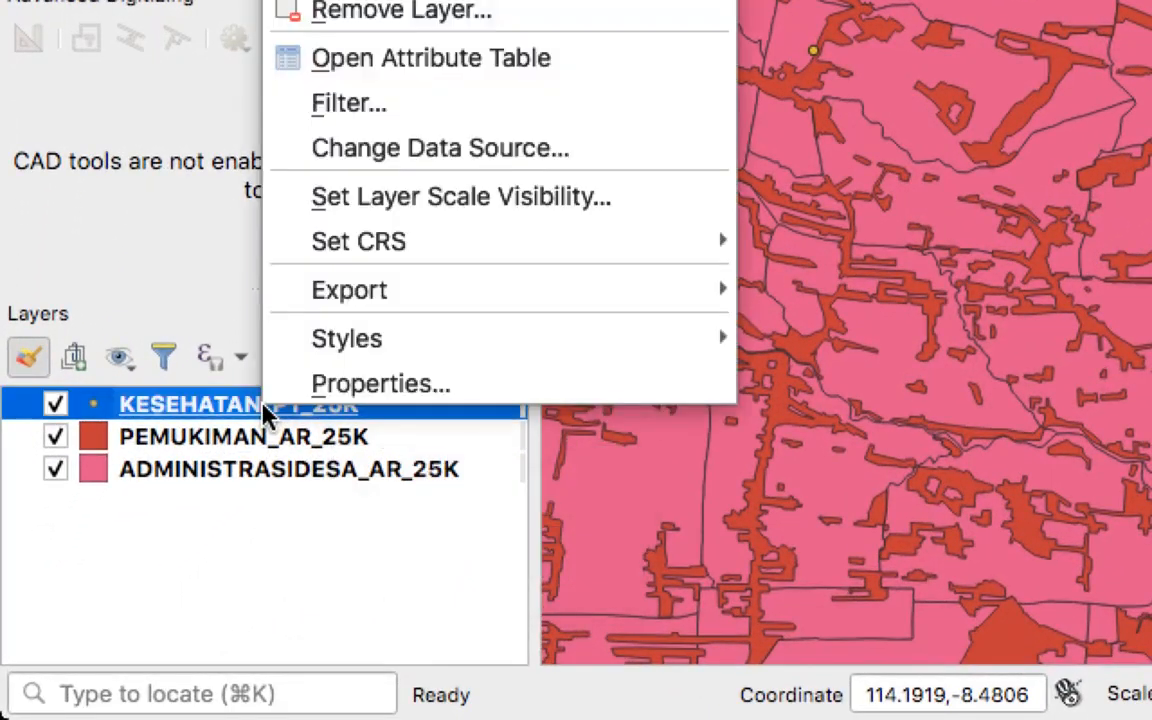
mouse_move(375, 302)
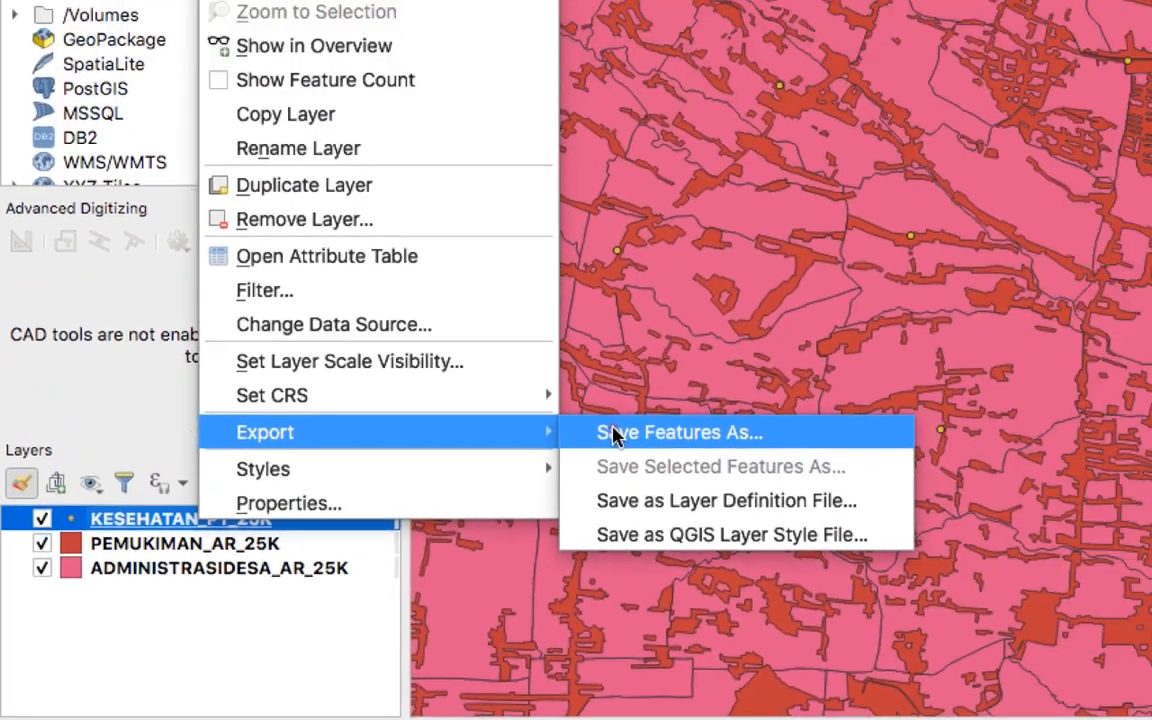
click(810, 292)
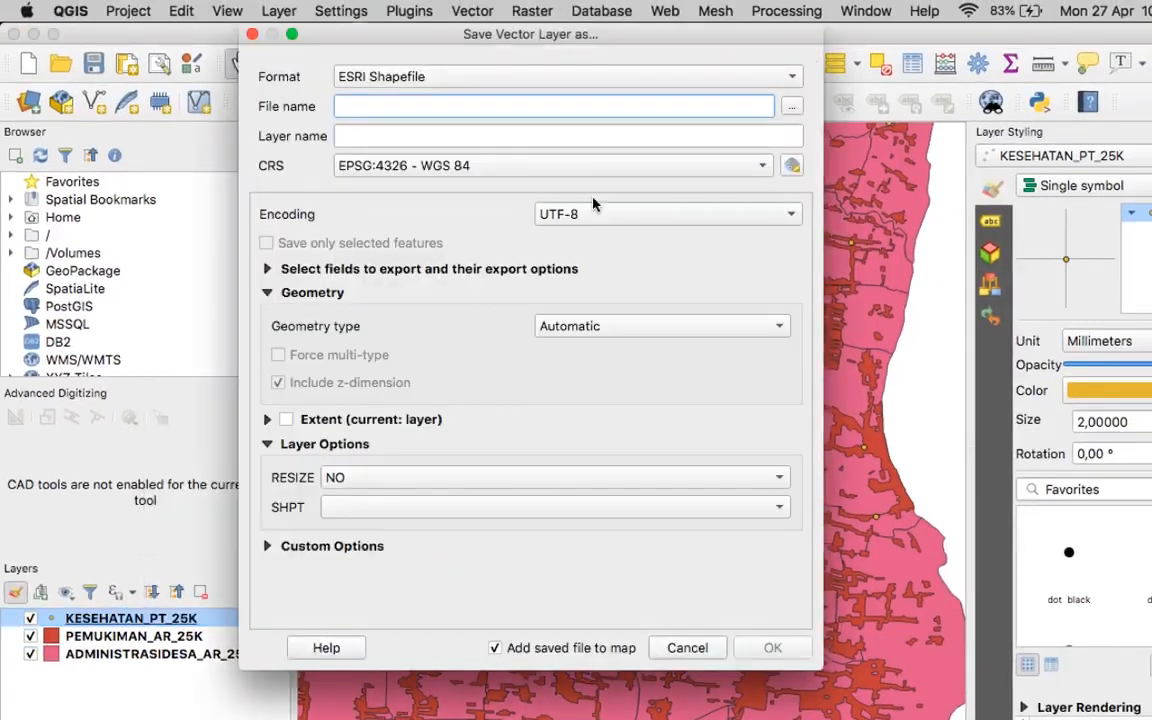
click(787, 107)
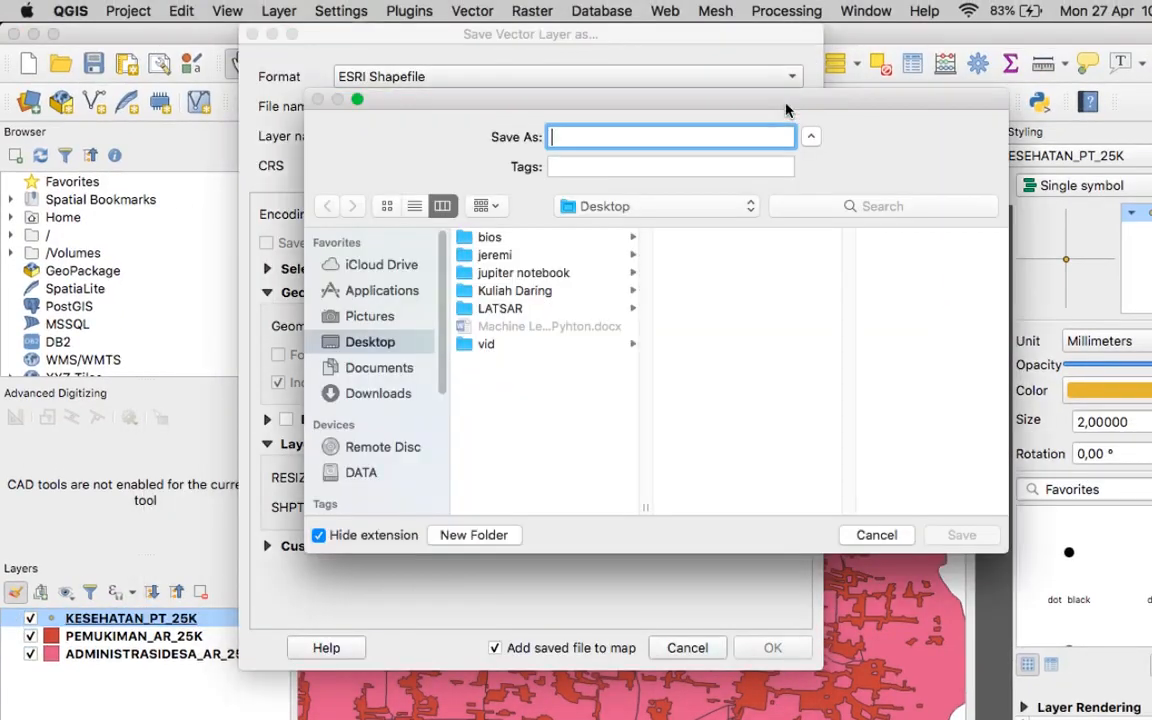
text(kesehatan )
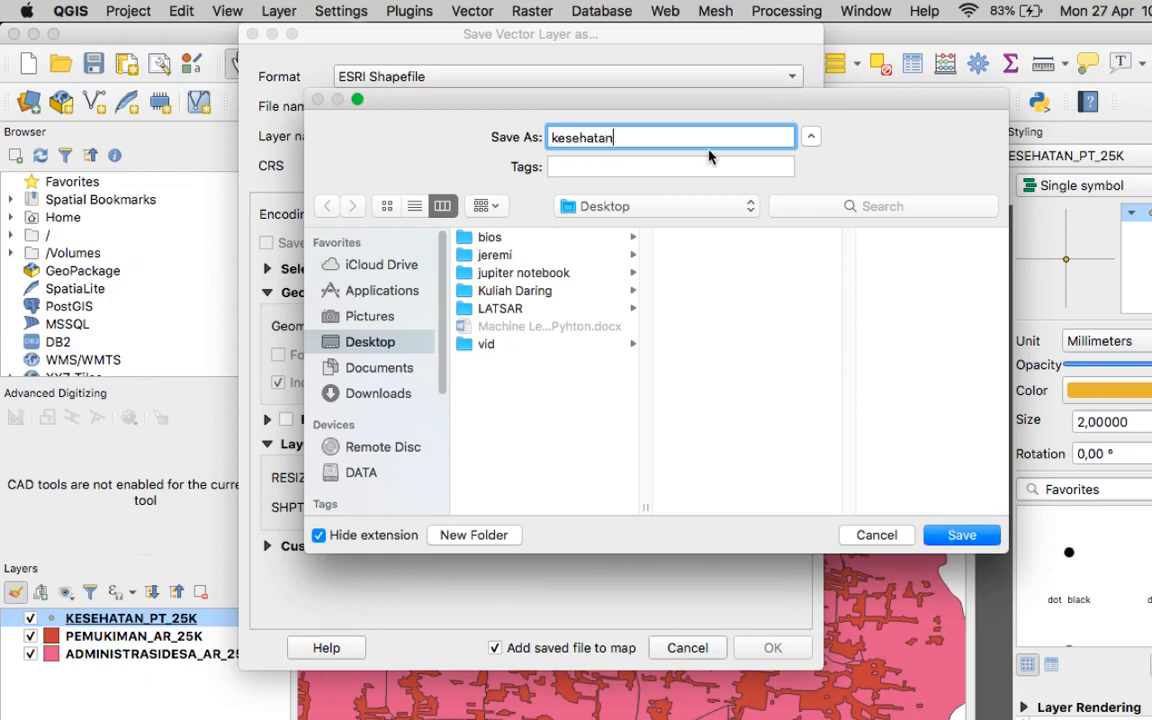
text(_utm)
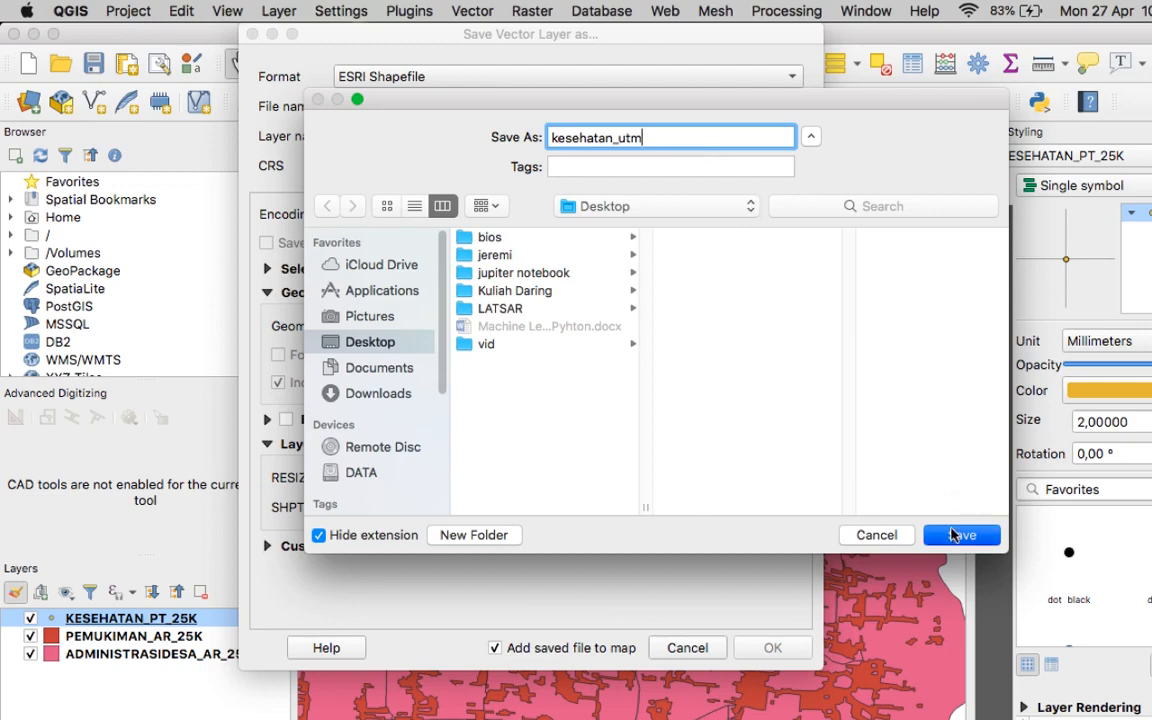
click(955, 535)
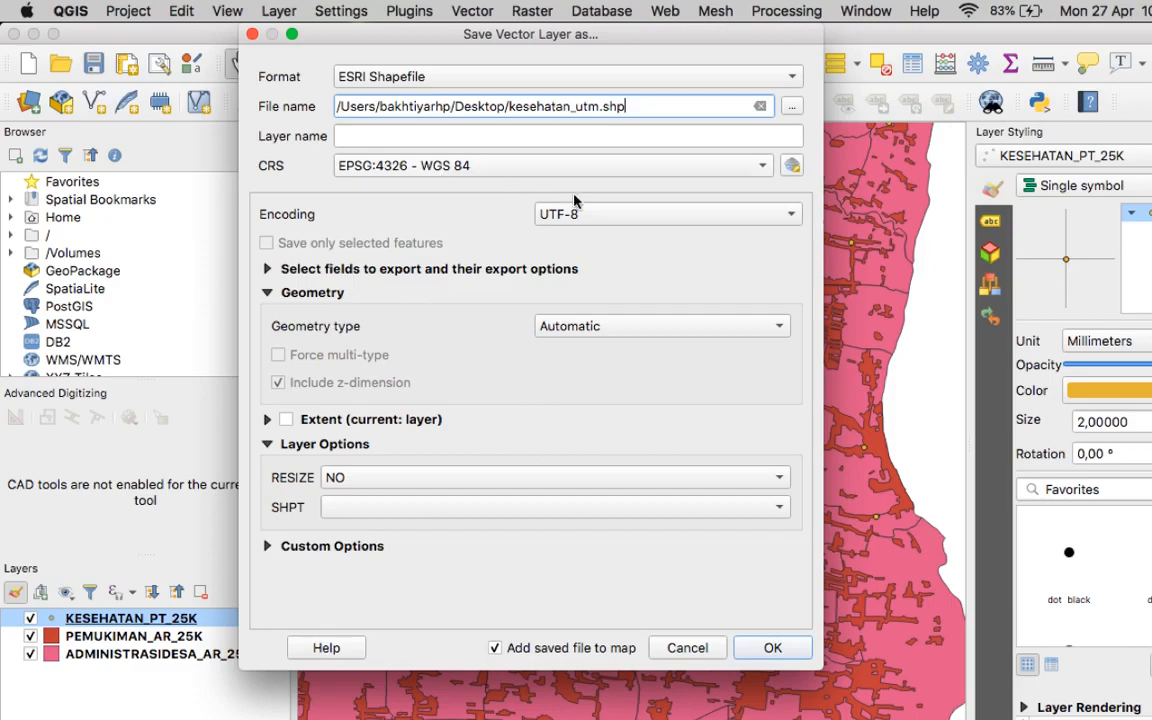
Filter the export's coordinate reference systems for "utm zone 50" and select WGS 84 / UTM zone 50S (EPSG:32750).
click(792, 170)
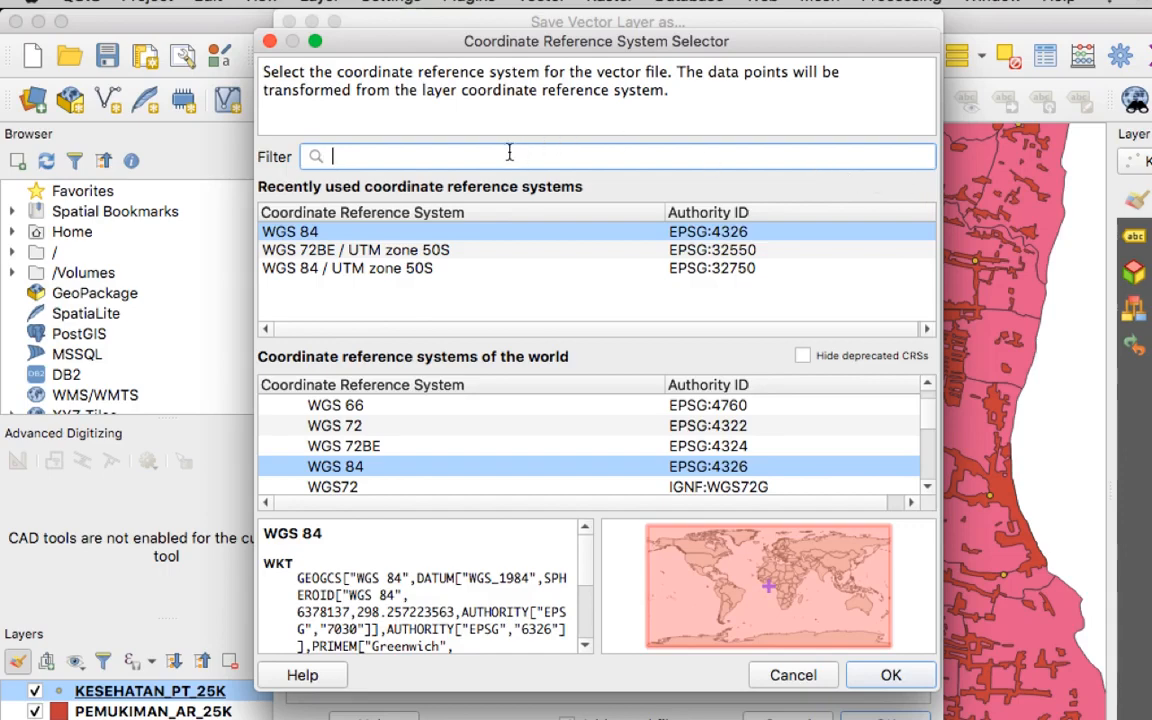
text(utm)
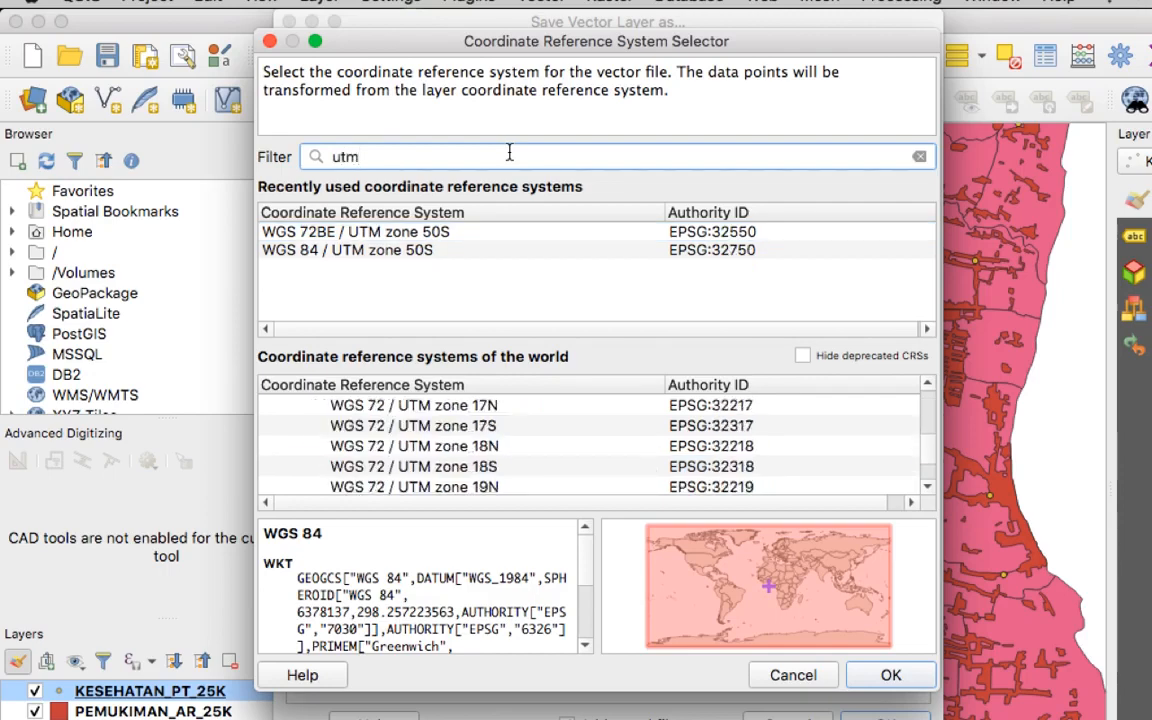
text( zi)
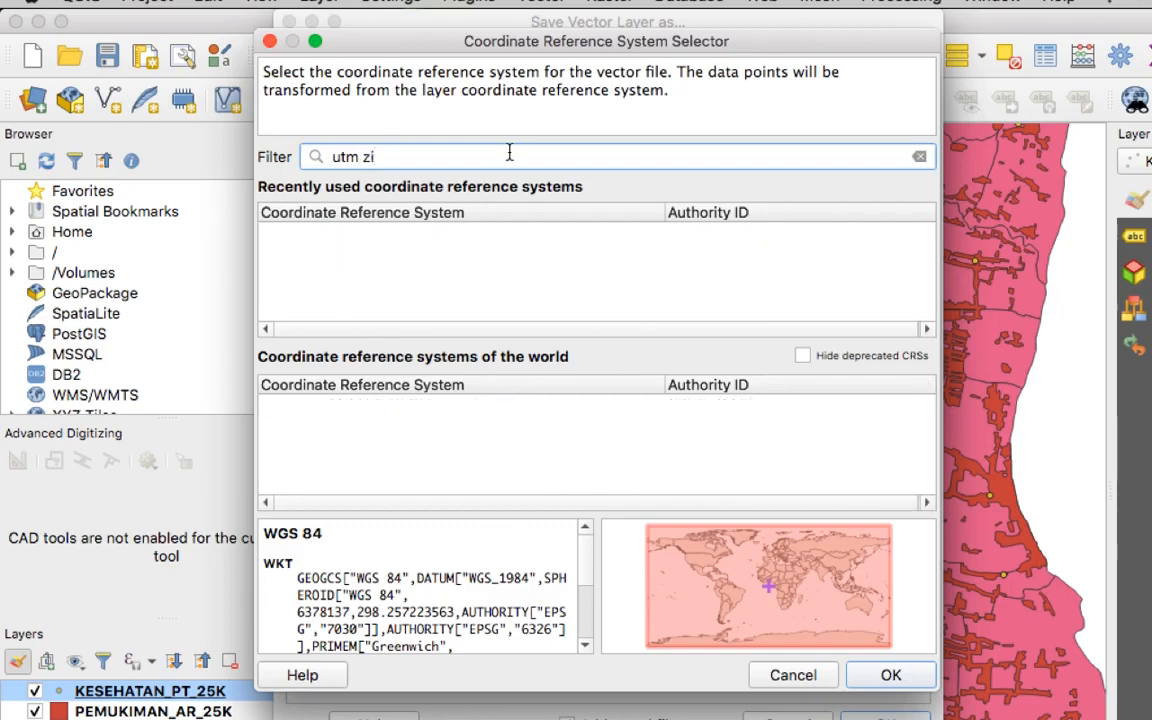
key(BackSpace)
text(one )
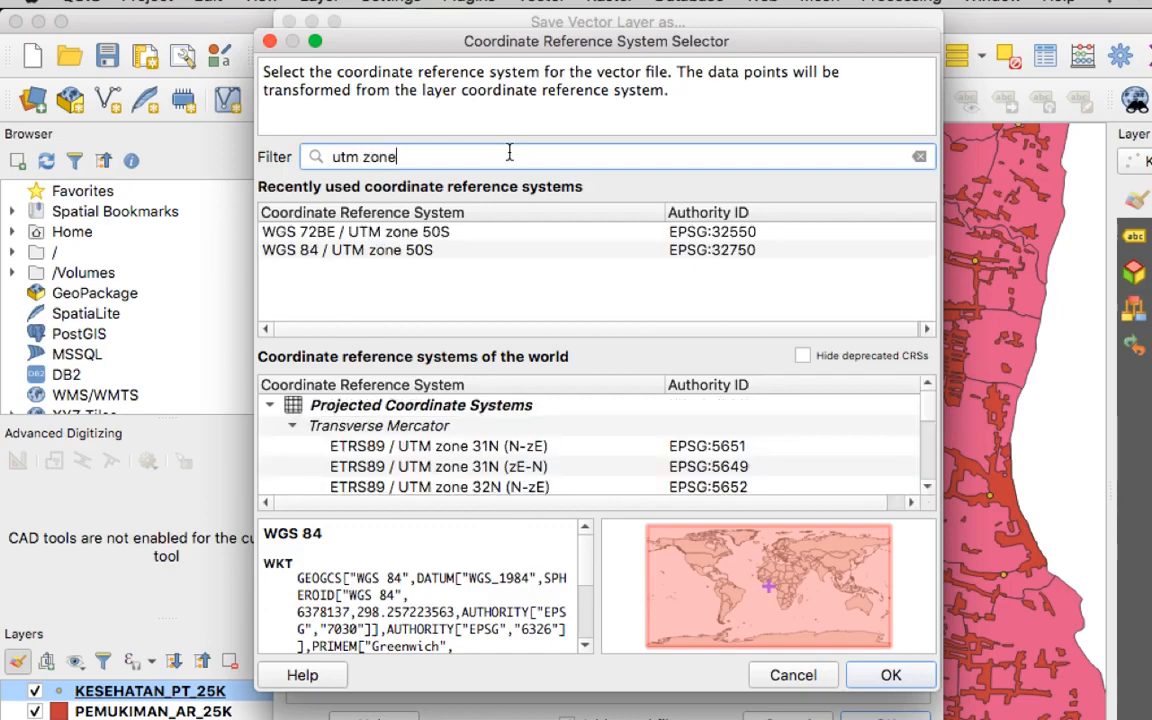
text(50)
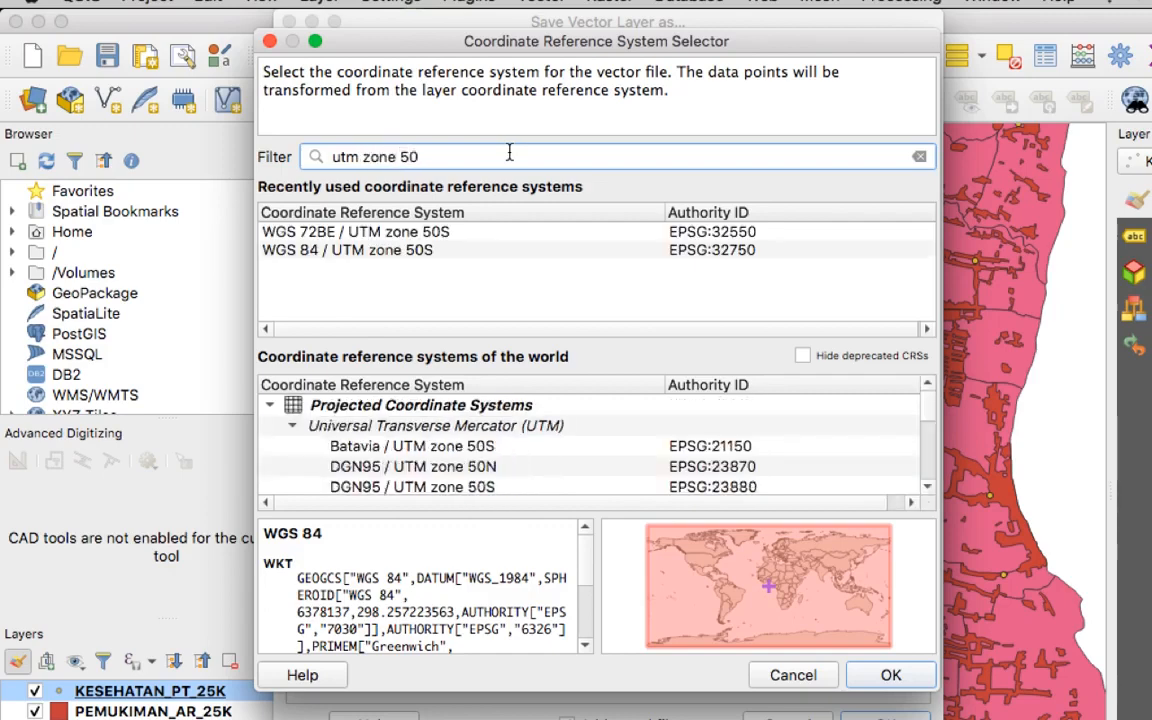
click(420, 250)
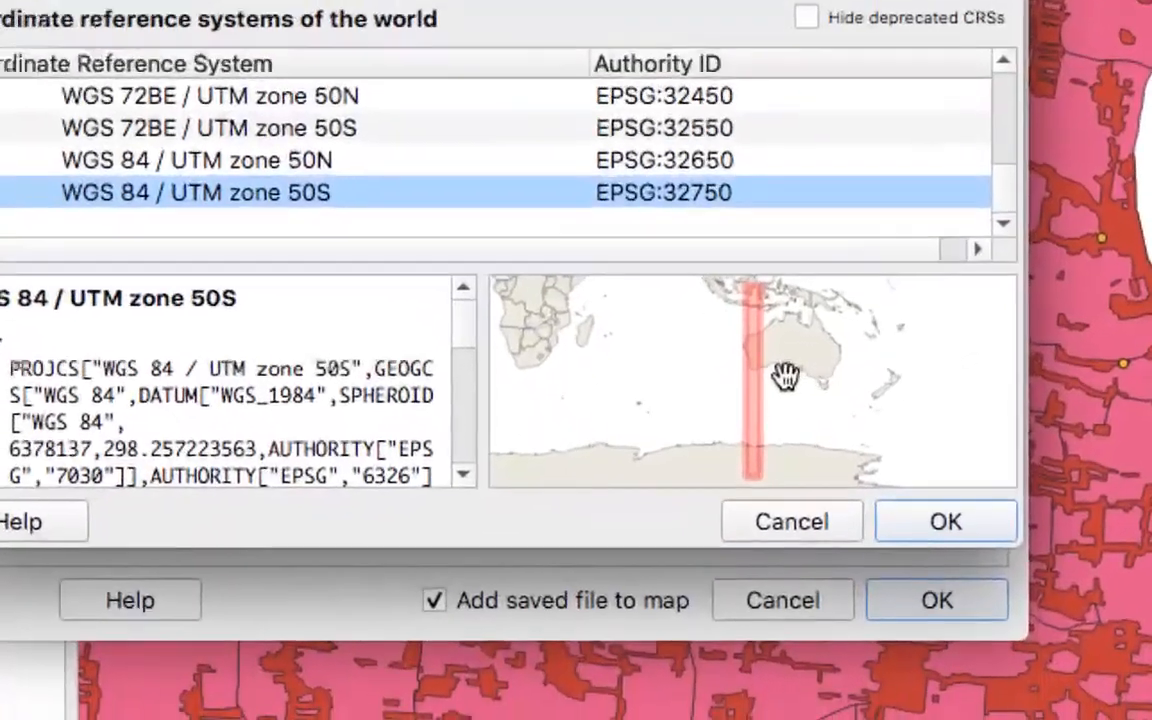
Check the UTM zone's coverage over Indonesia on the preview map, accept the coordinate system and export the layer.
scroll(785, 372, up, 5)
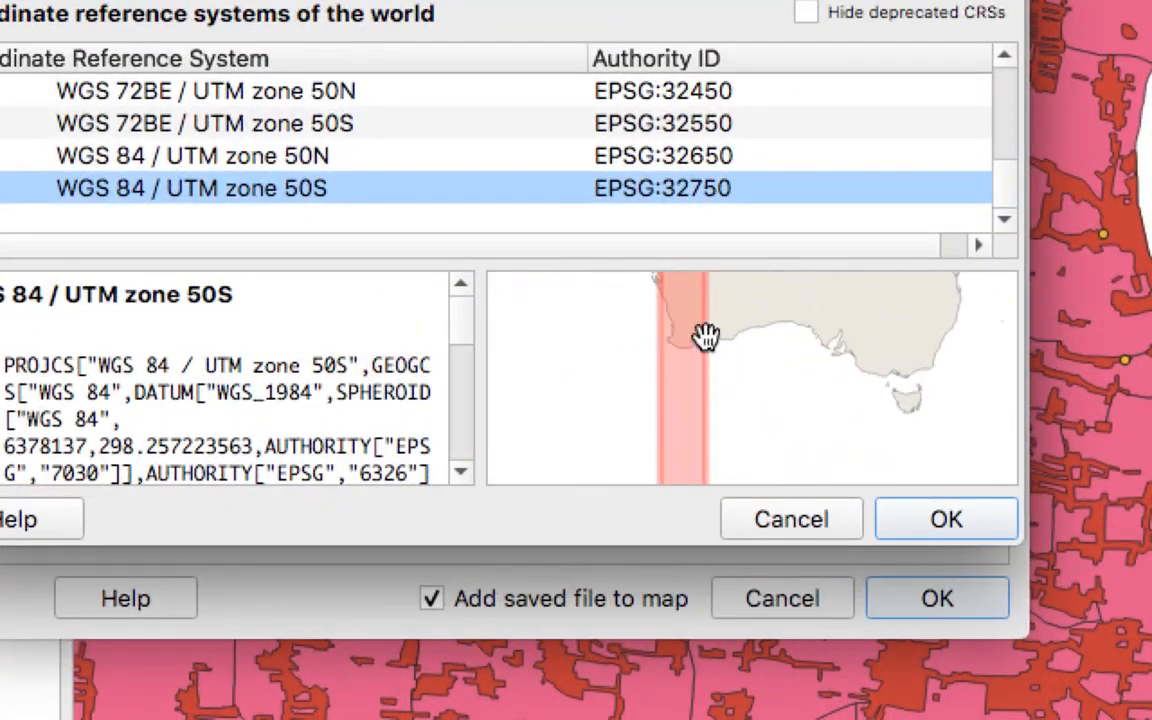
drag(706, 337, 728, 508)
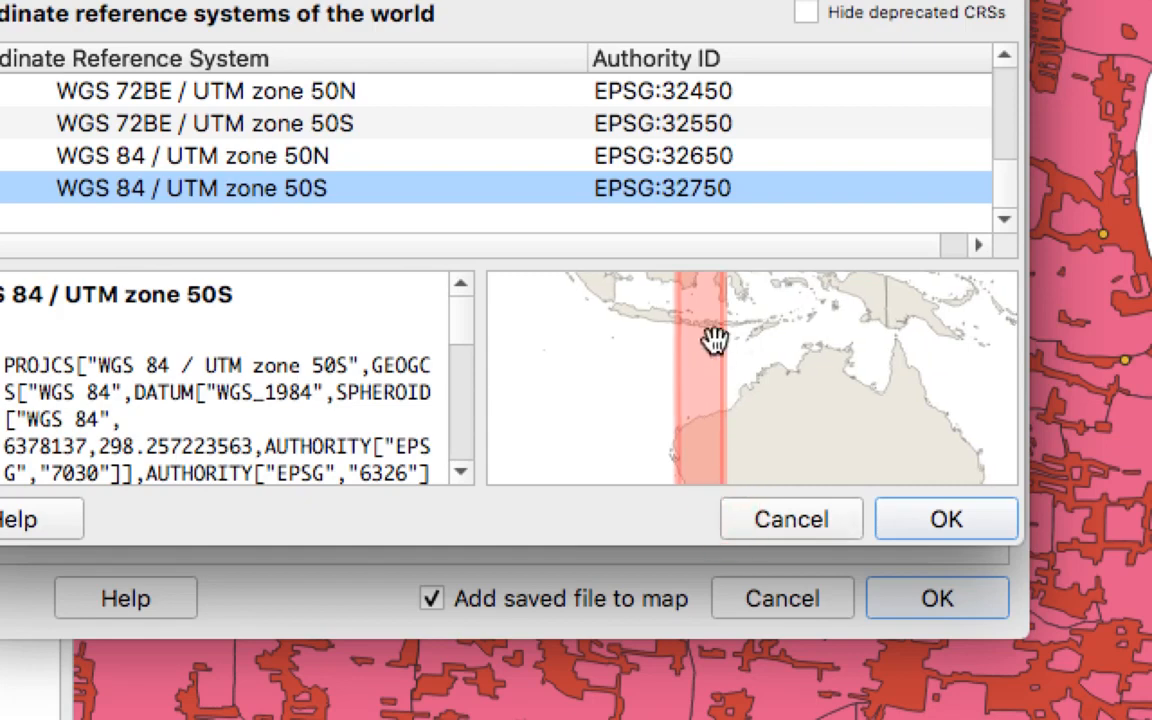
scroll(716, 340, up, 2)
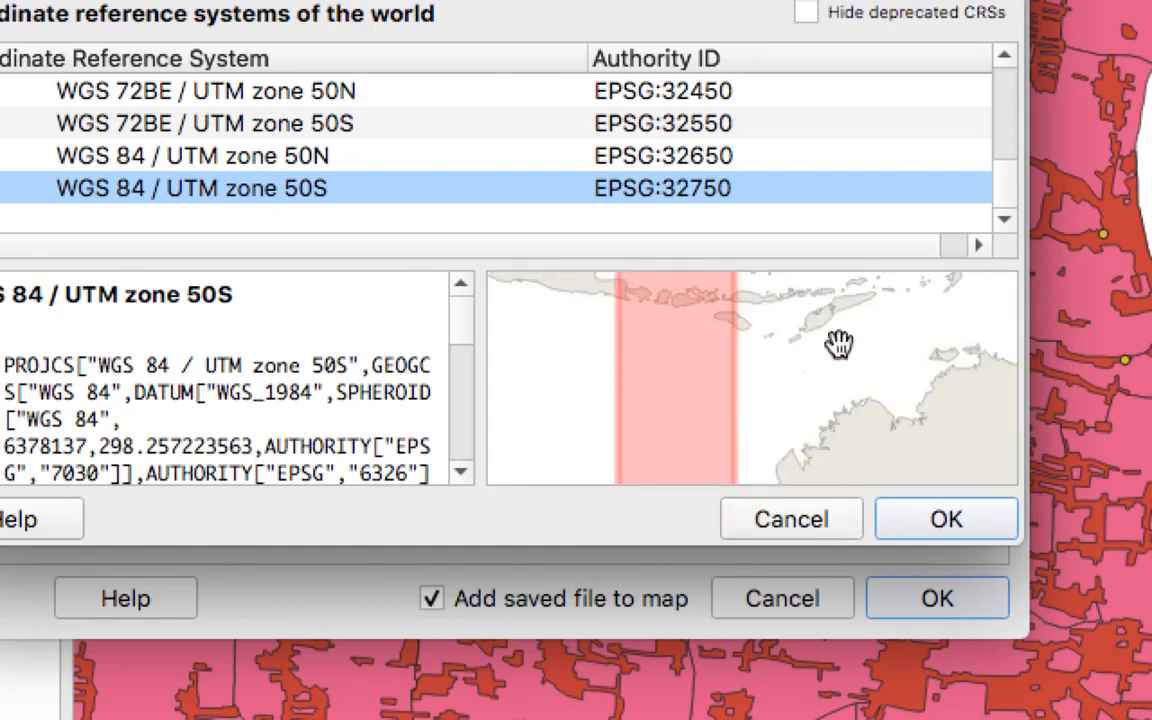
drag(838, 343, 848, 425)
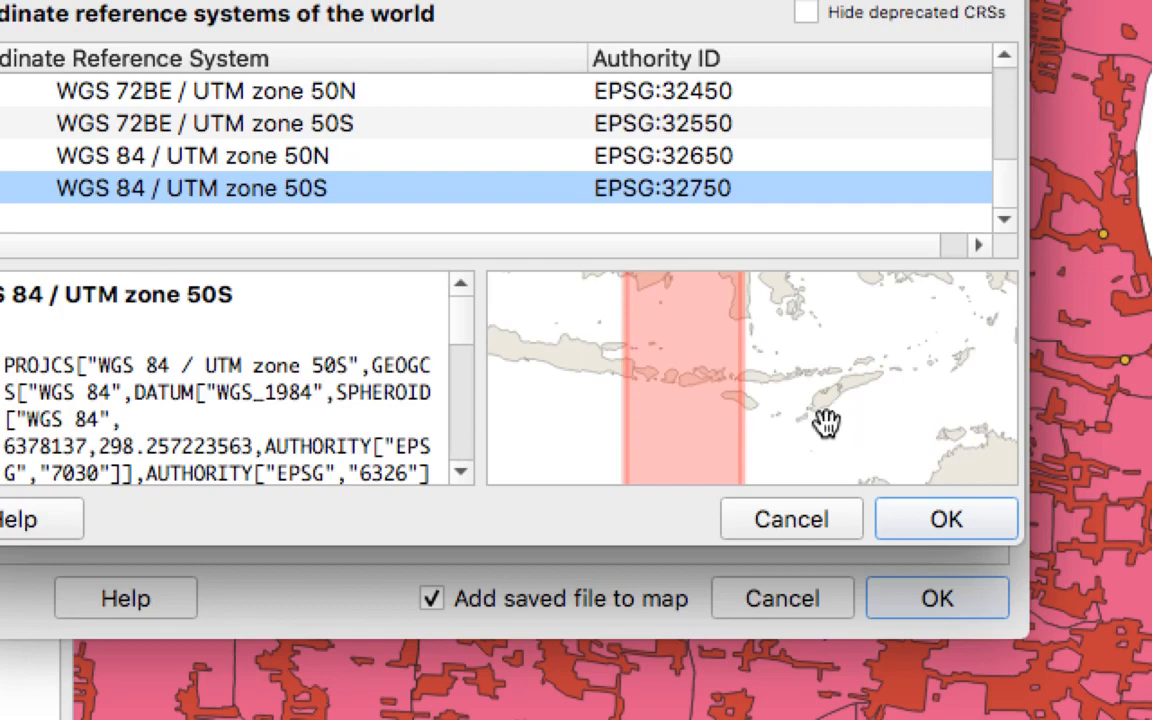
scroll(676, 391, up, 2)
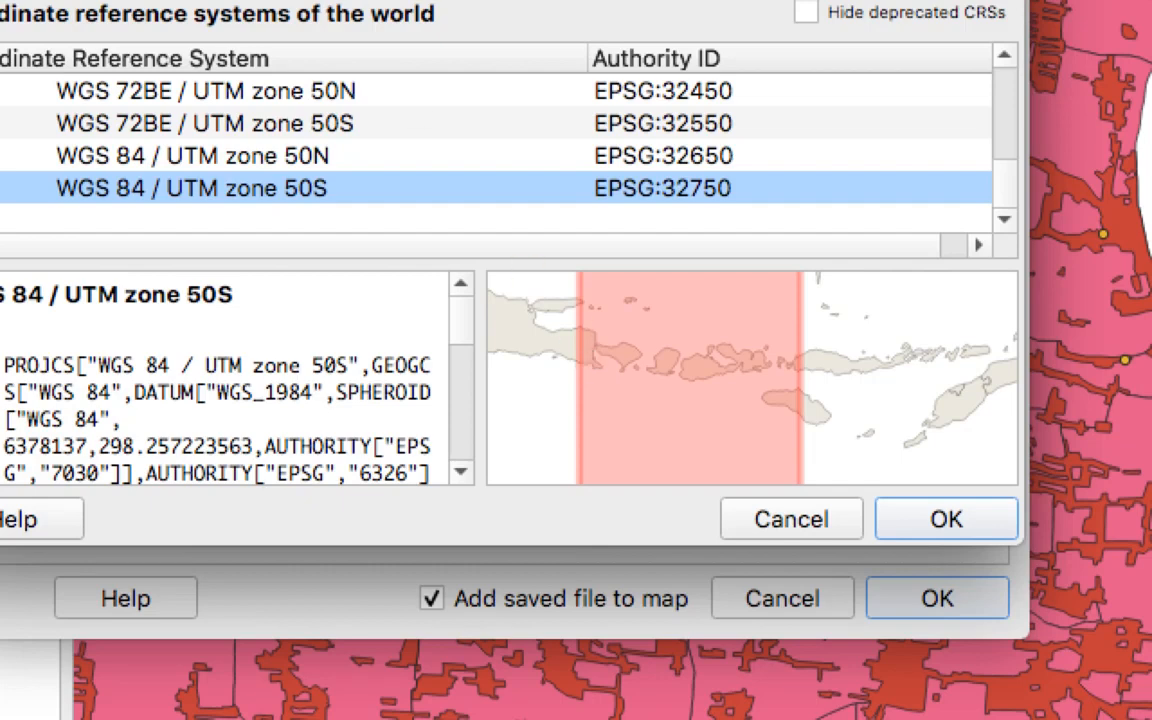
click(948, 536)
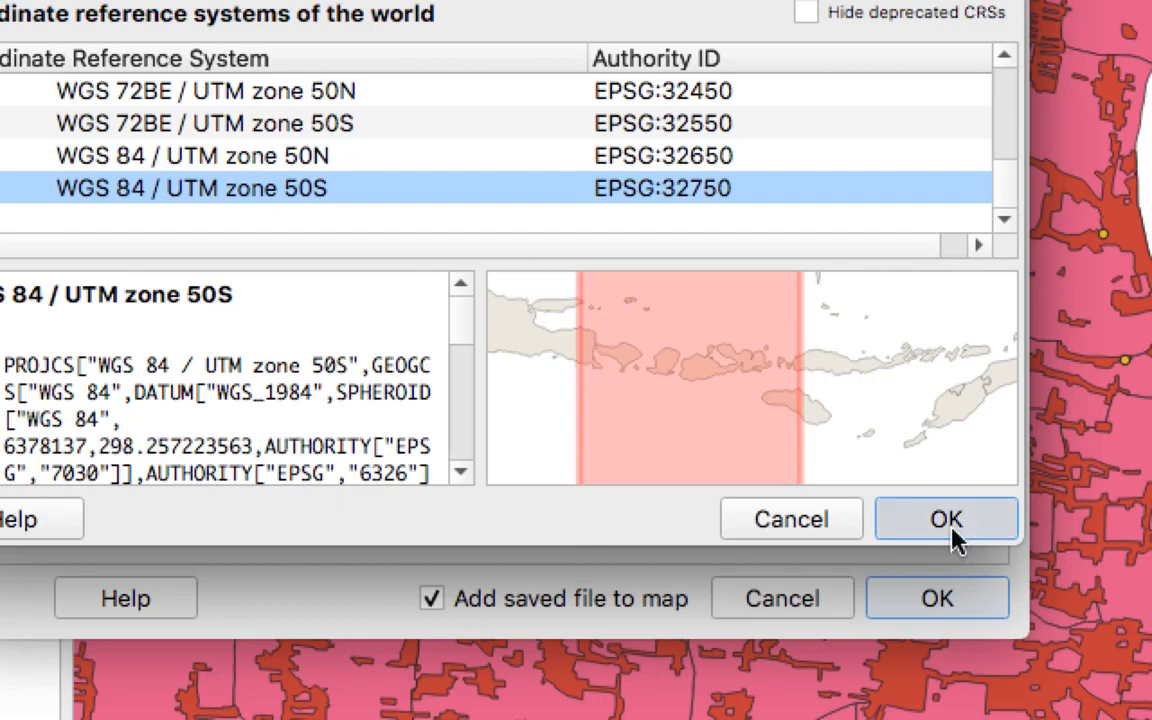
click(938, 600)
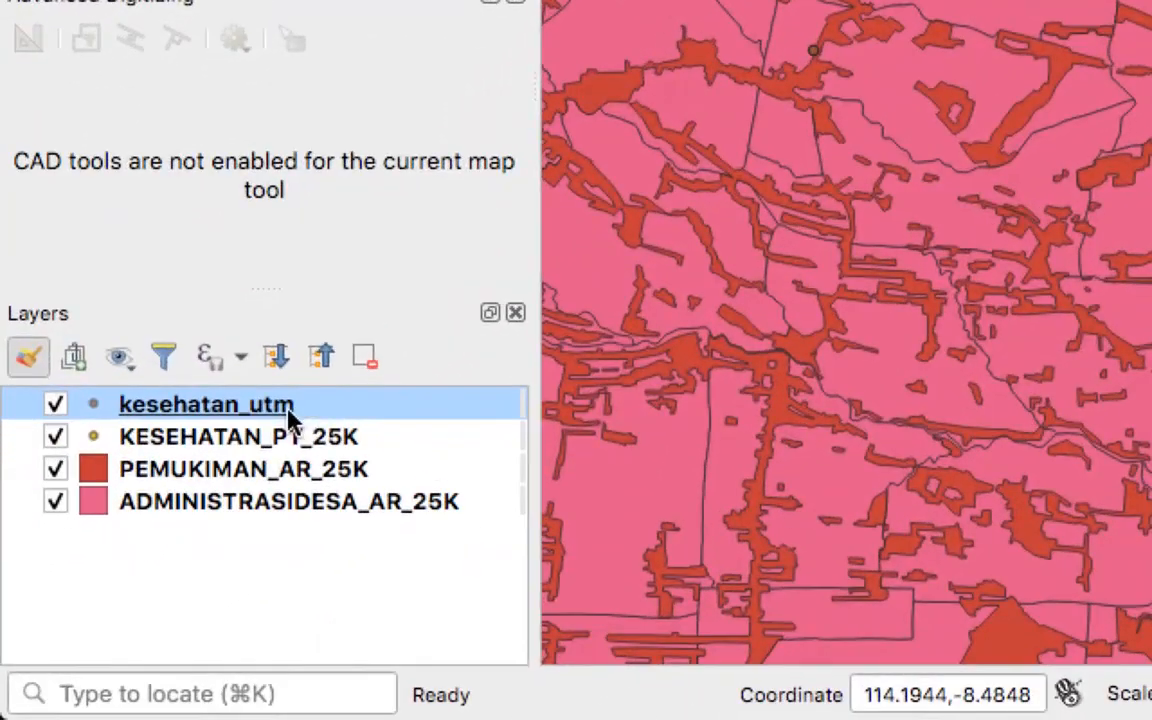
Hide the original KESEHATAN_PT_25K layer and open the properties of the kesehatan_utm layer.
mouse_move(160, 565)
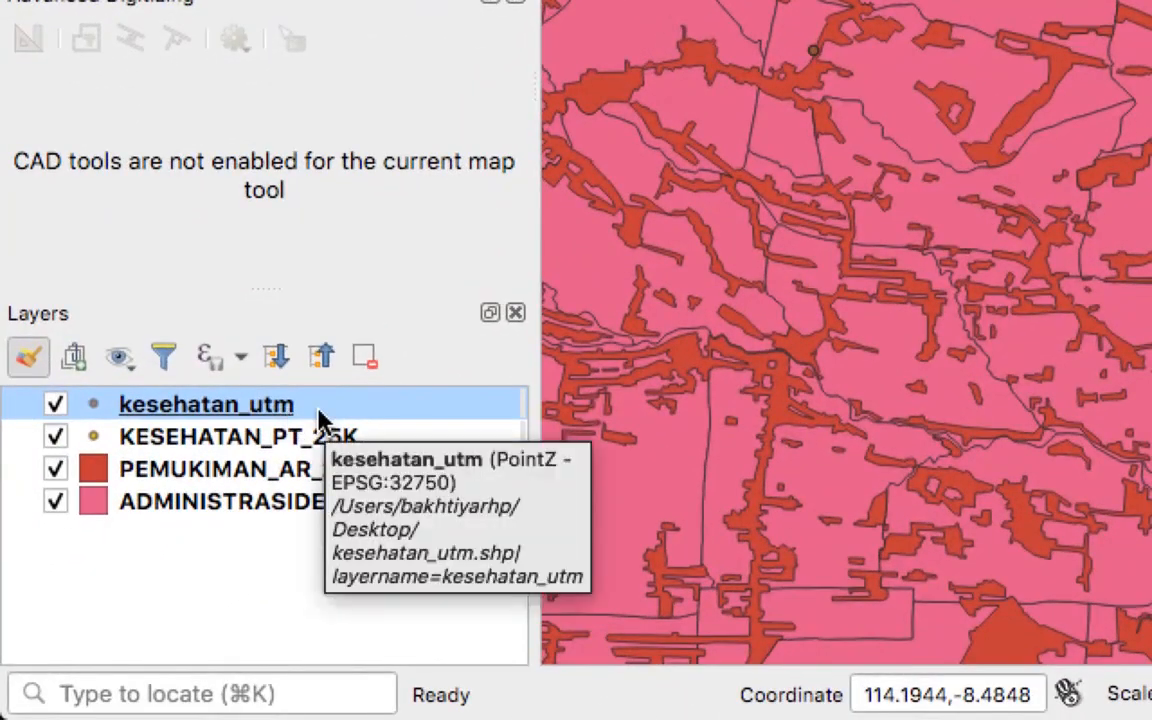
click(57, 438)
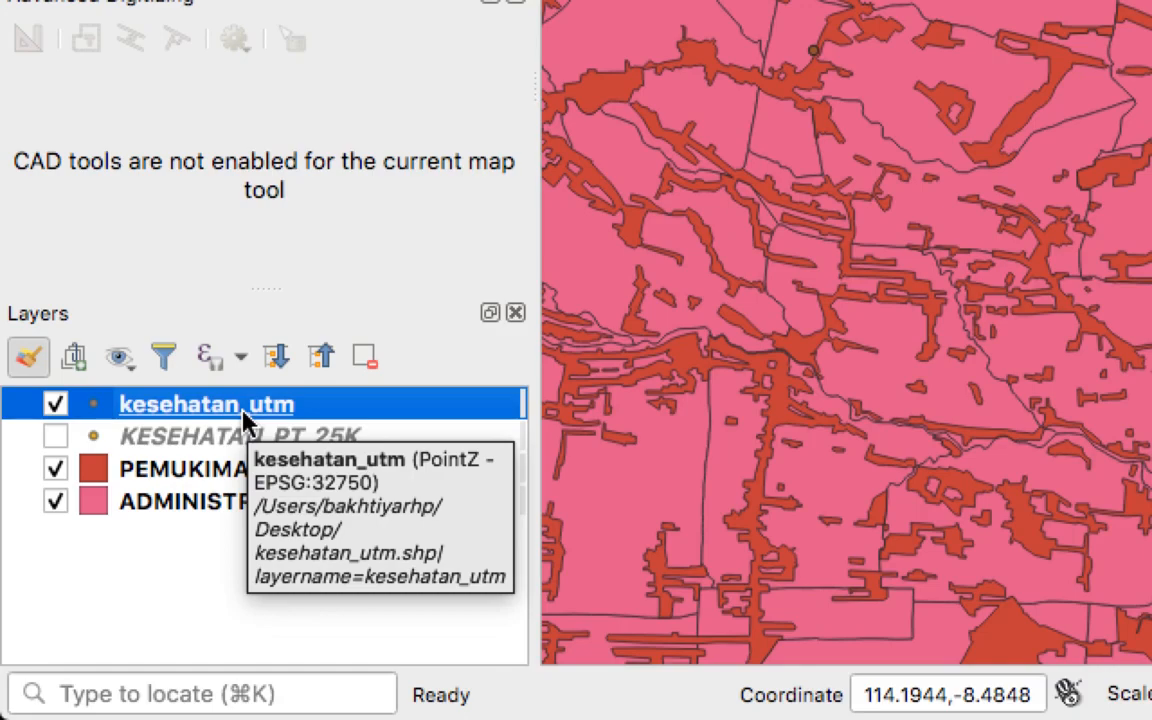
right_click(201, 411)
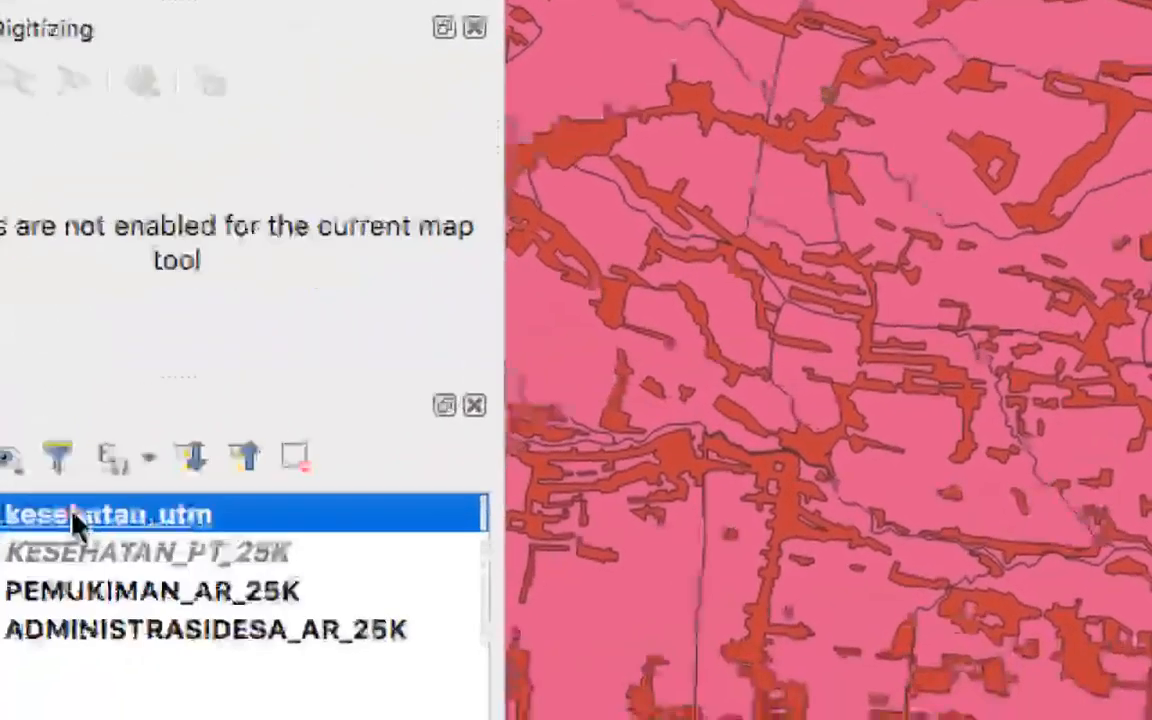
right_click(72, 512)
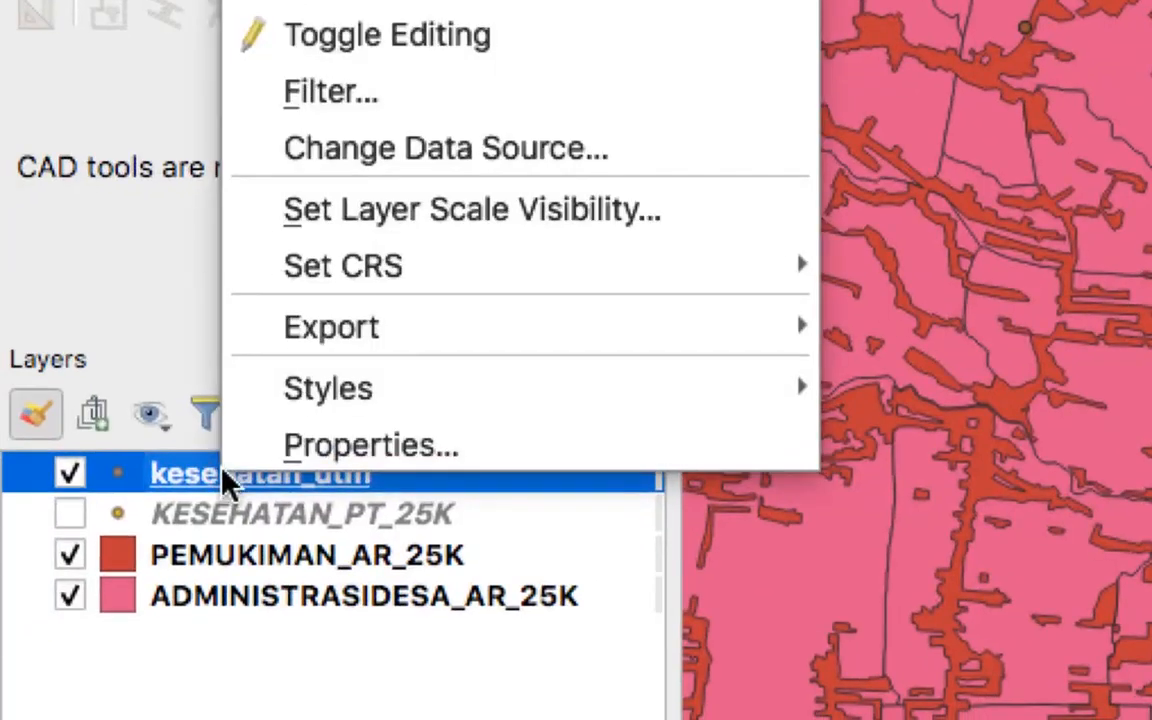
click(282, 450)
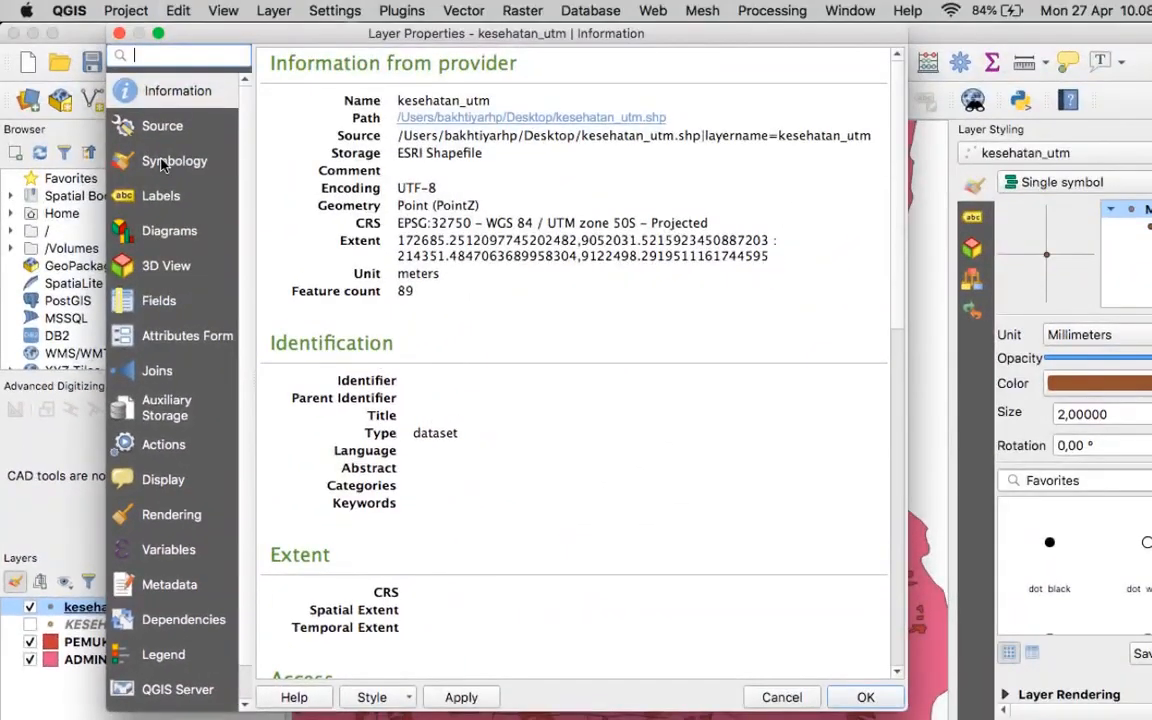
Style the kesehatan_utm points with the topo hospital symbol at size 5 millimeters and apply it.
click(160, 160)
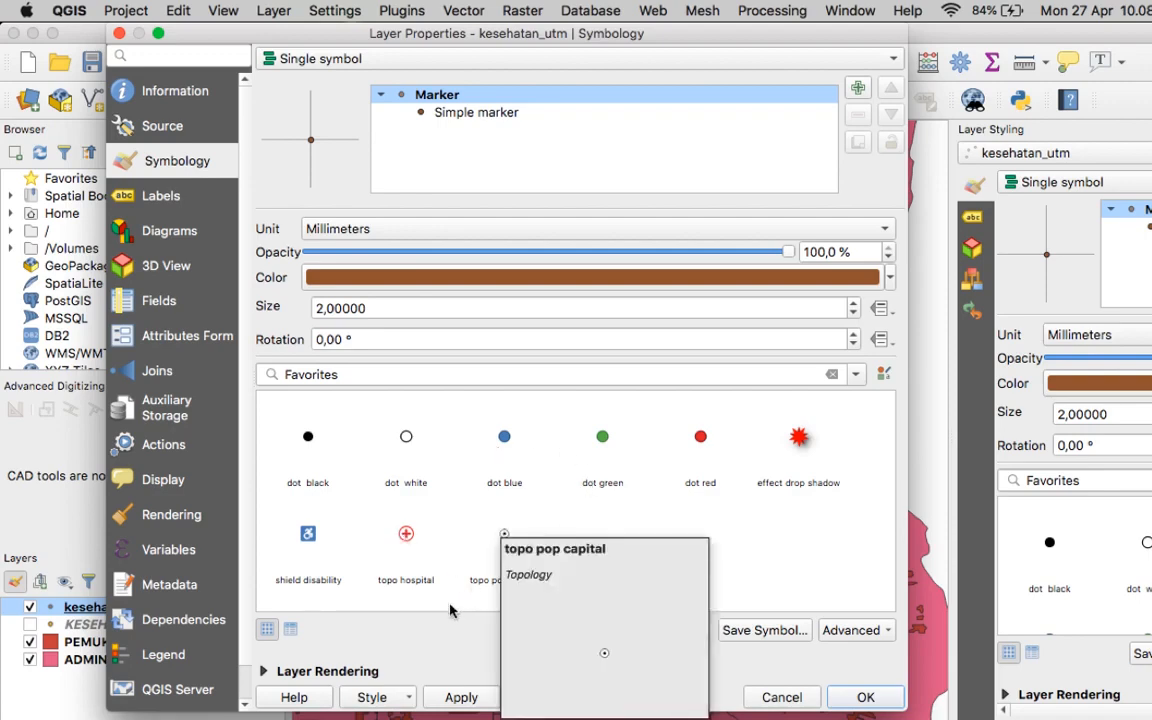
click(406, 545)
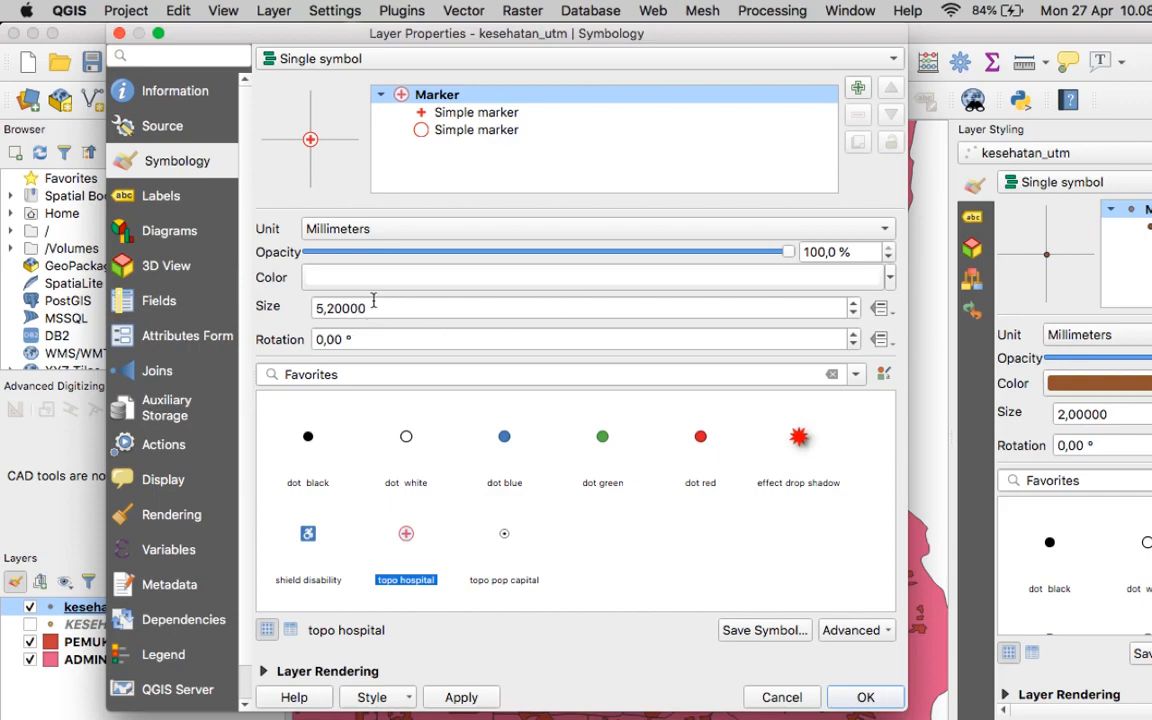
drag(372, 308, 310, 303)
text(5)
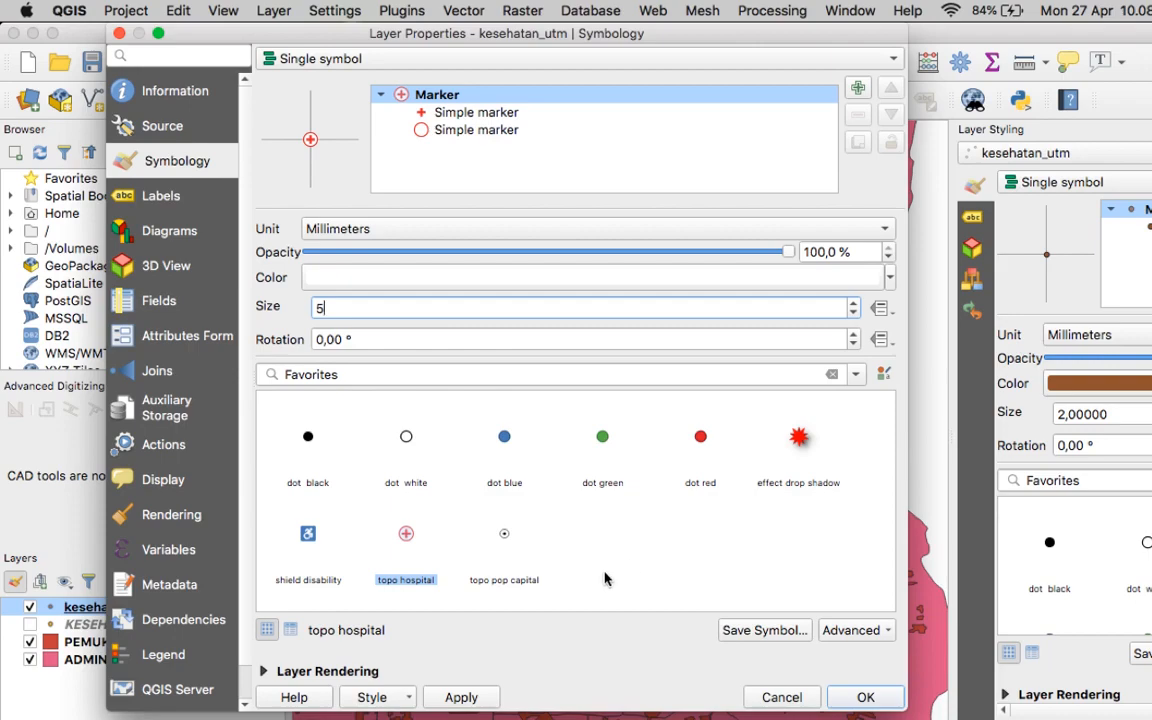
click(862, 697)
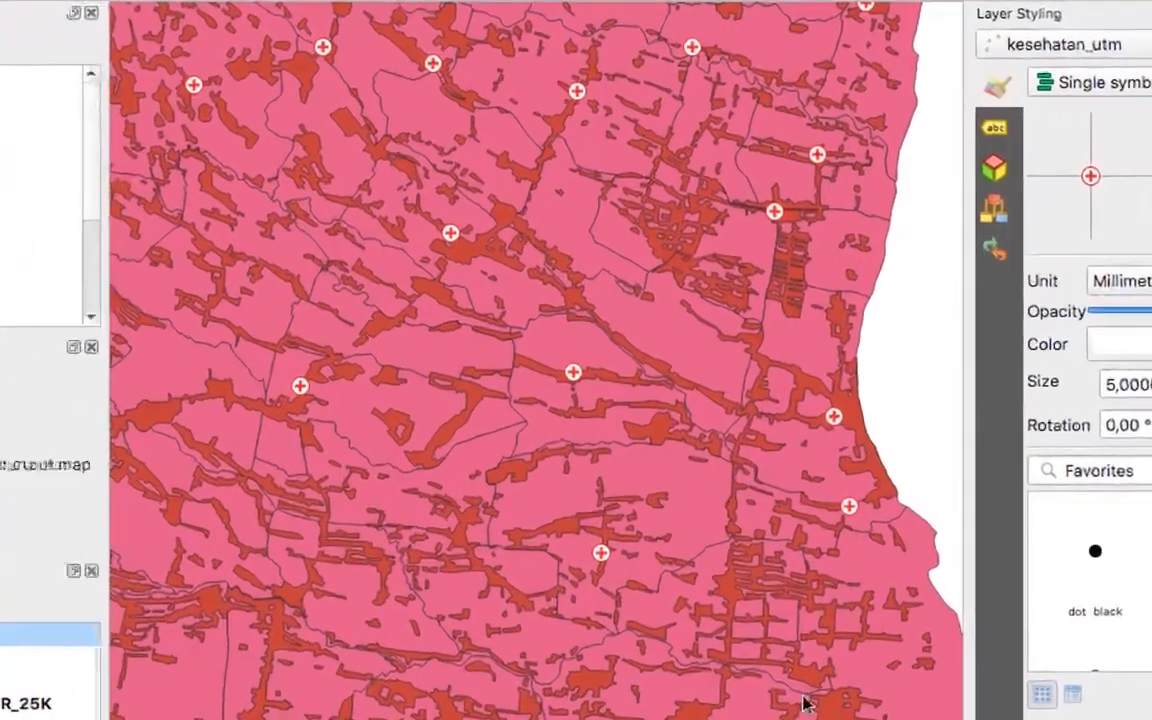
Start the Buffer geoprocessing tool on kesehatan_utm with a distance of 1000 meters.
scroll(668, 392, down, 4)
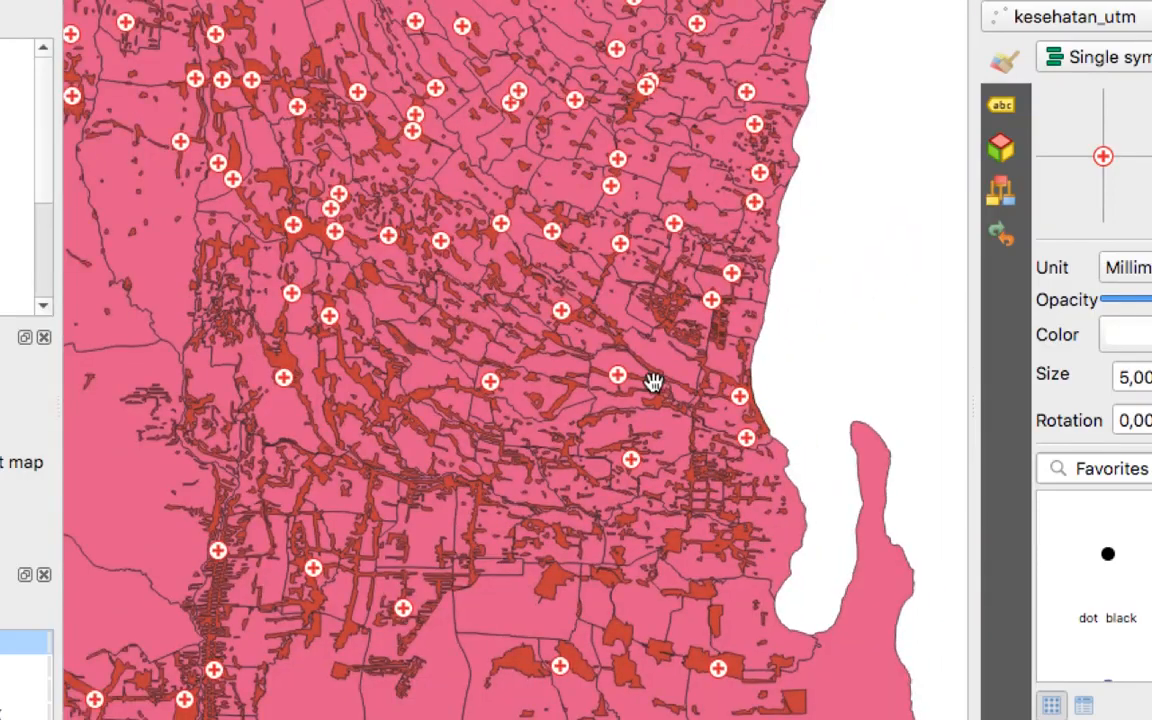
drag(514, 304, 603, 268)
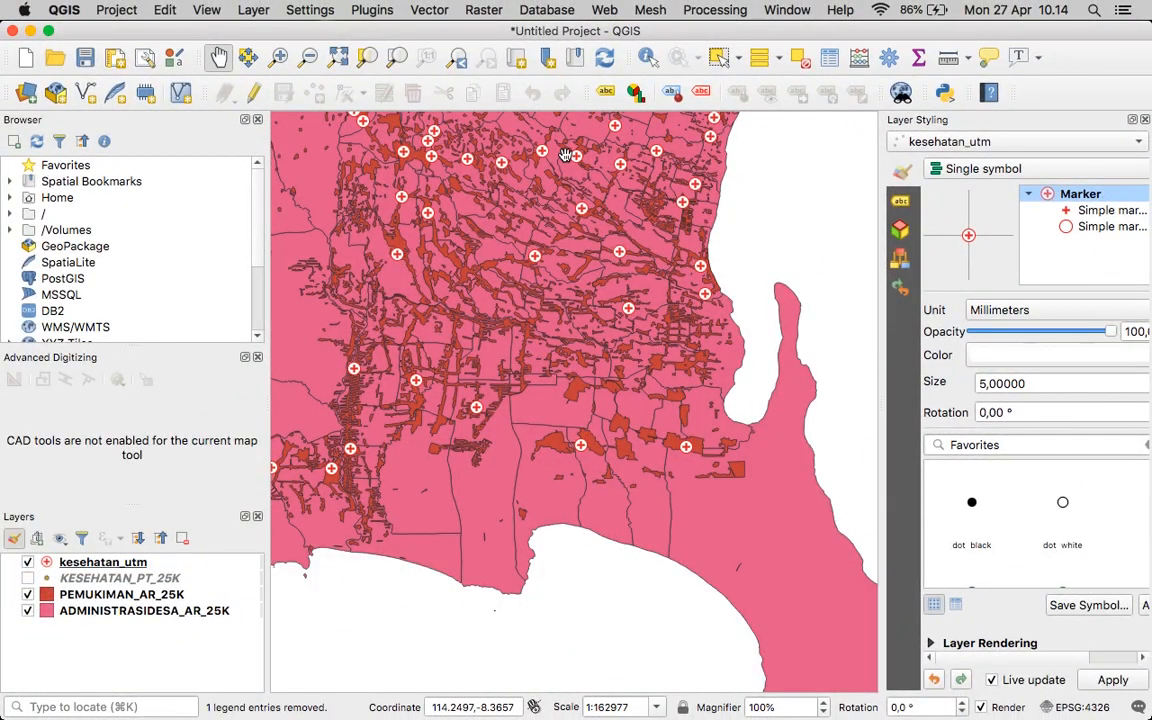
click(429, 9)
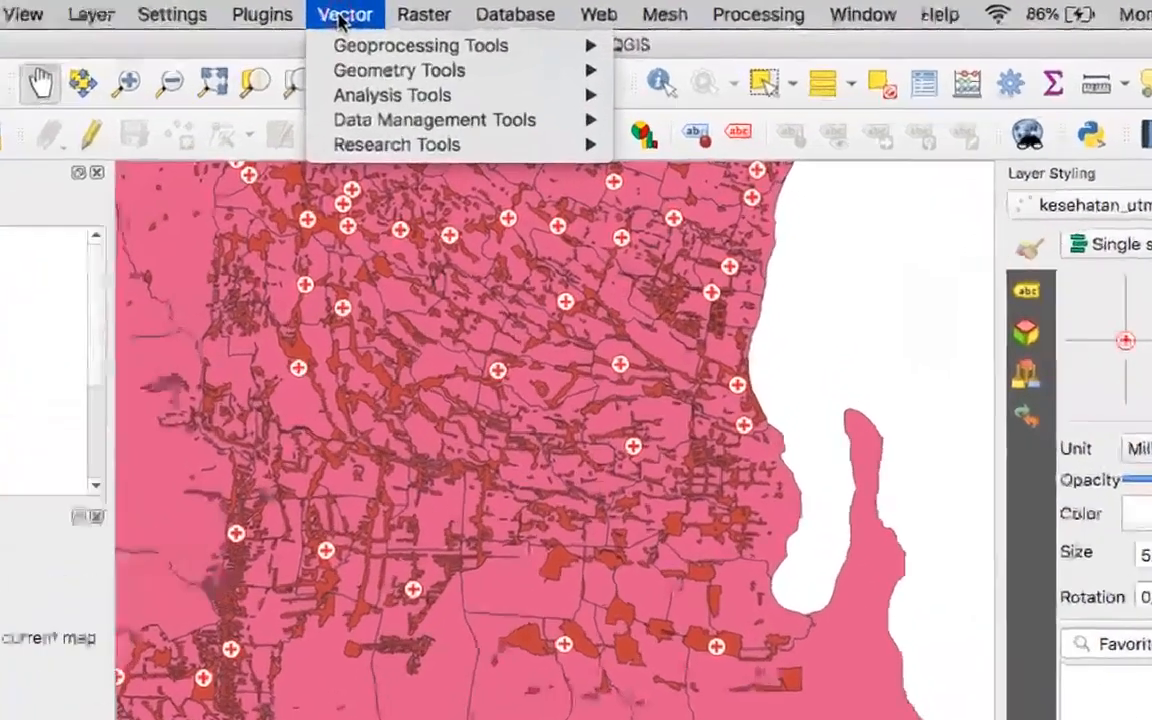
mouse_move(431, 31)
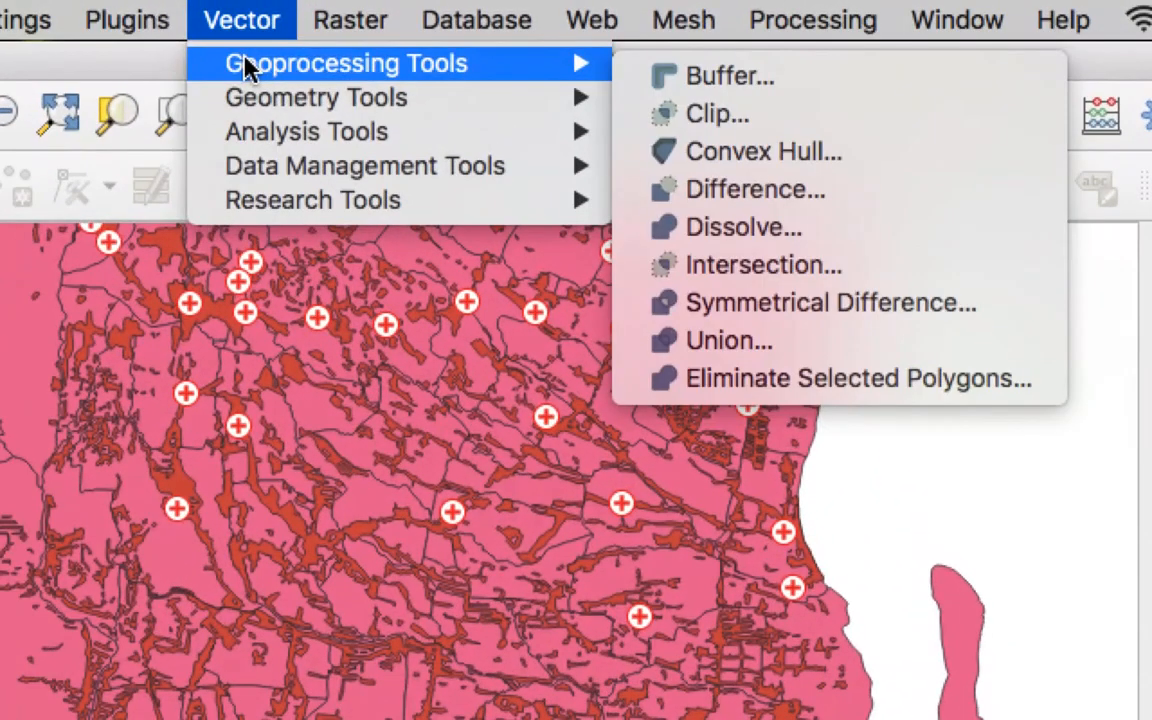
click(690, 80)
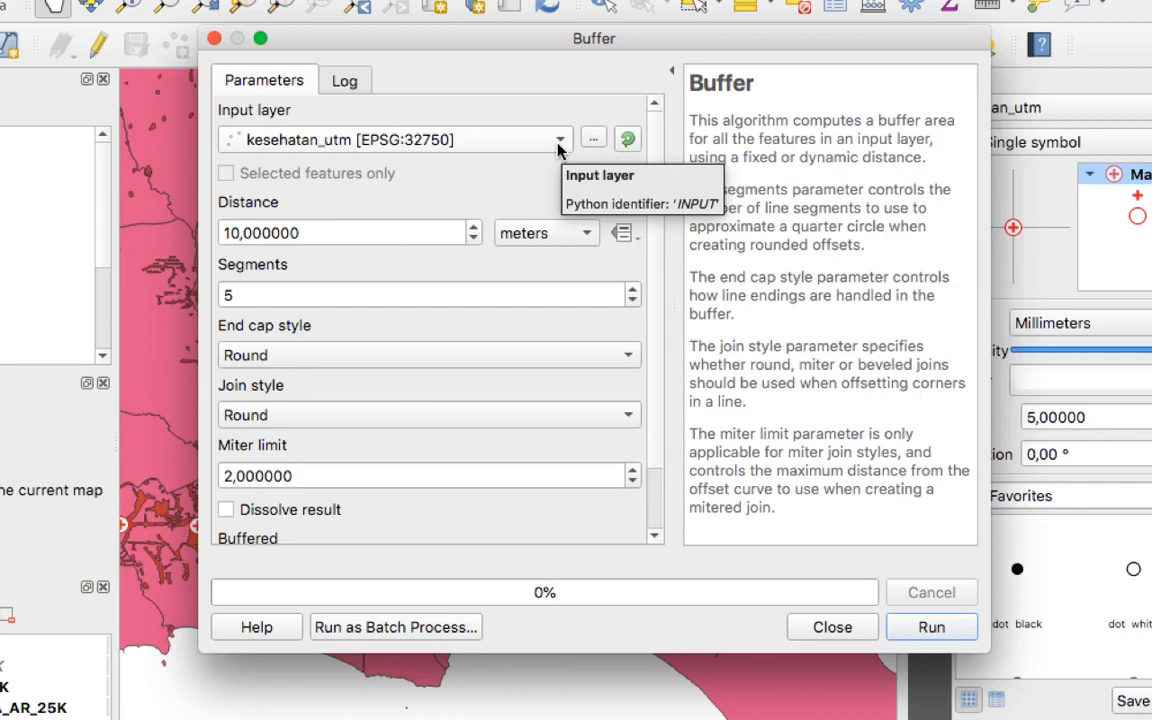
click(331, 231)
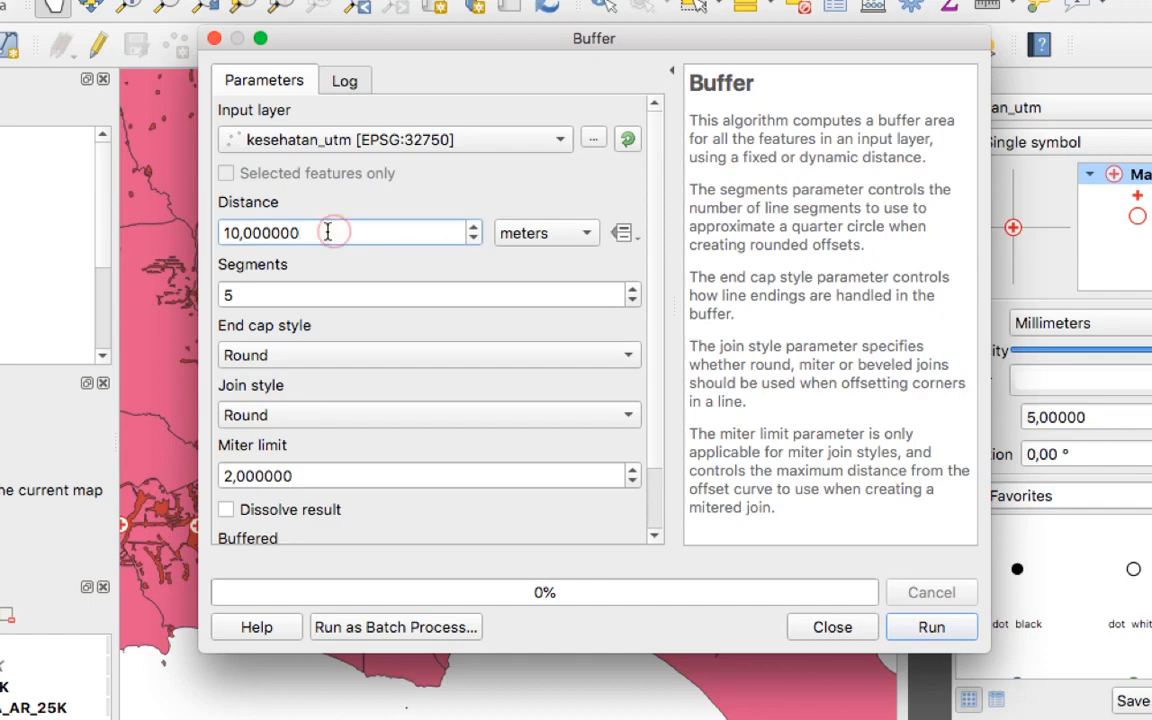
drag(328, 232, 215, 232)
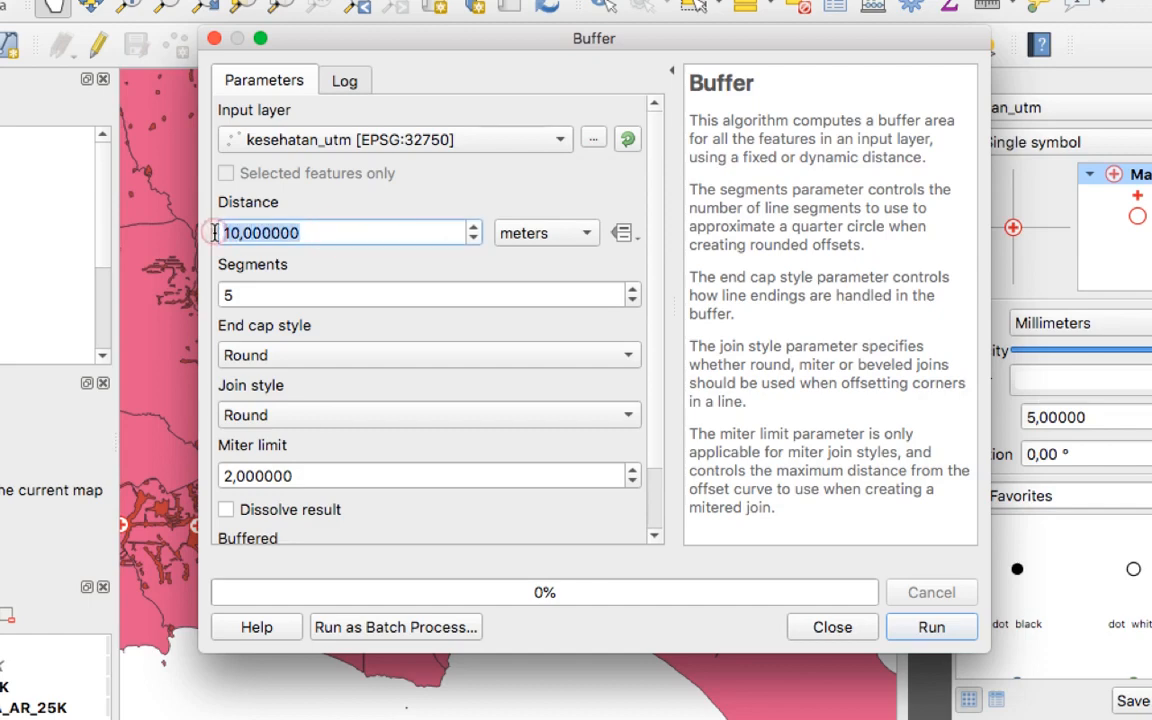
text(1000)
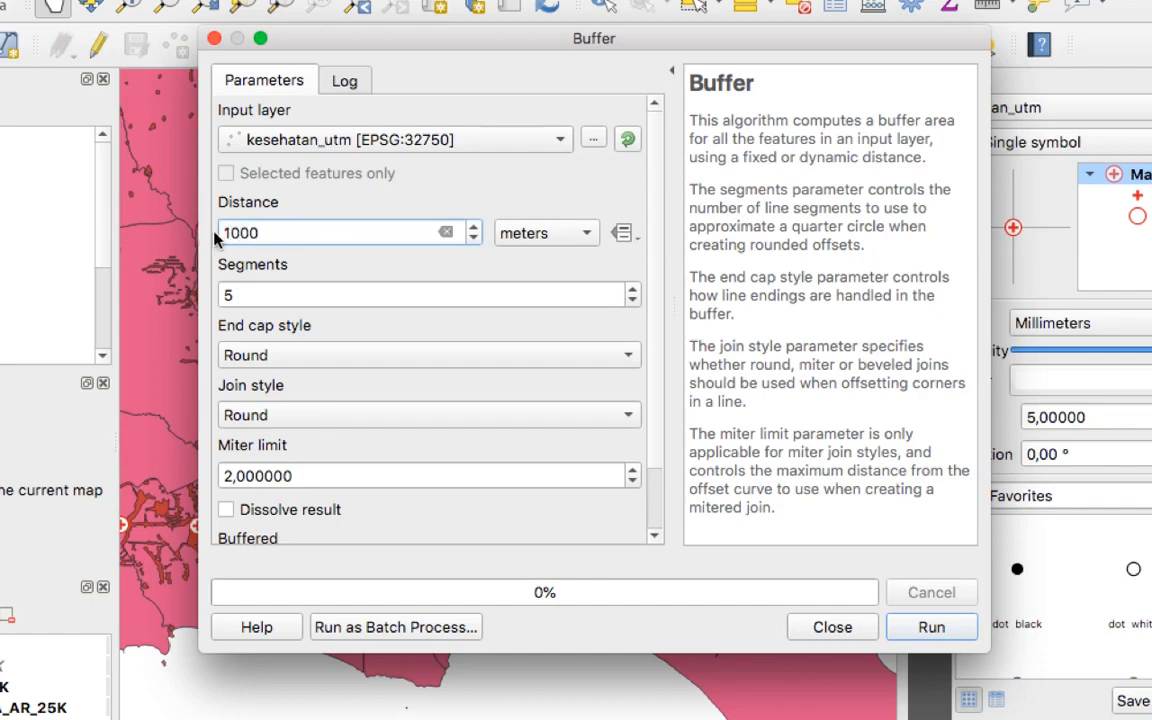
click(545, 243)
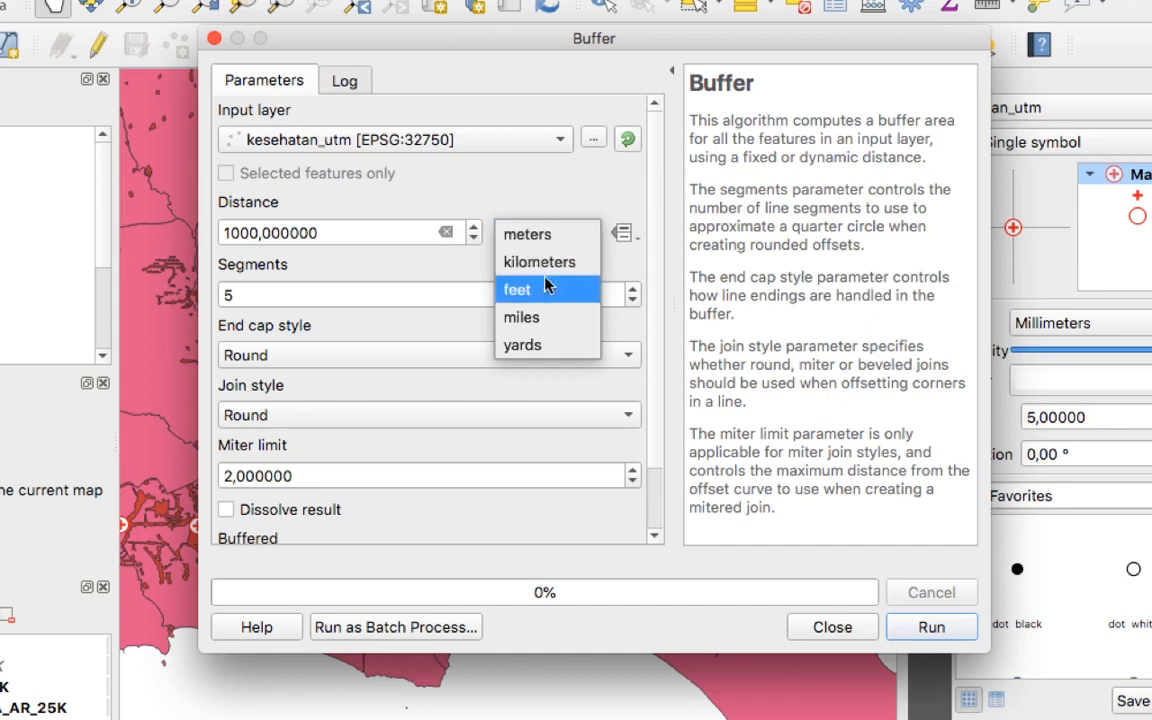
click(545, 240)
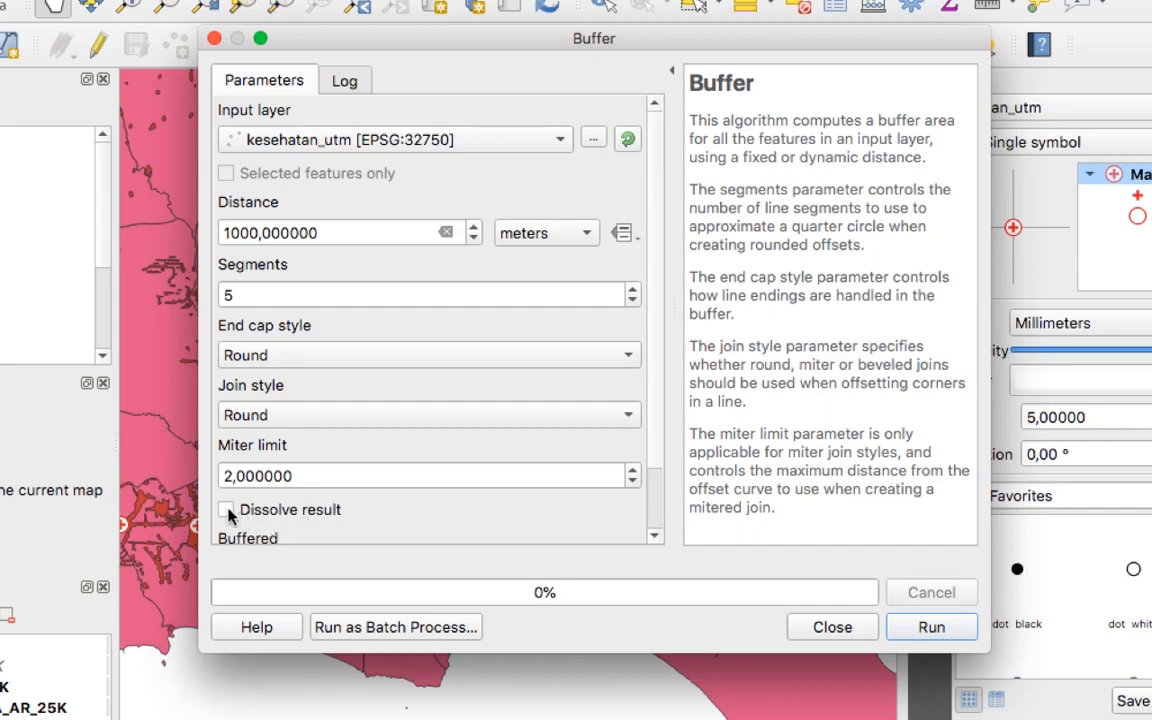
Turn on dissolving of the buffer result, run the buffer as a temporary layer and close the tool.
click(227, 511)
click(929, 630)
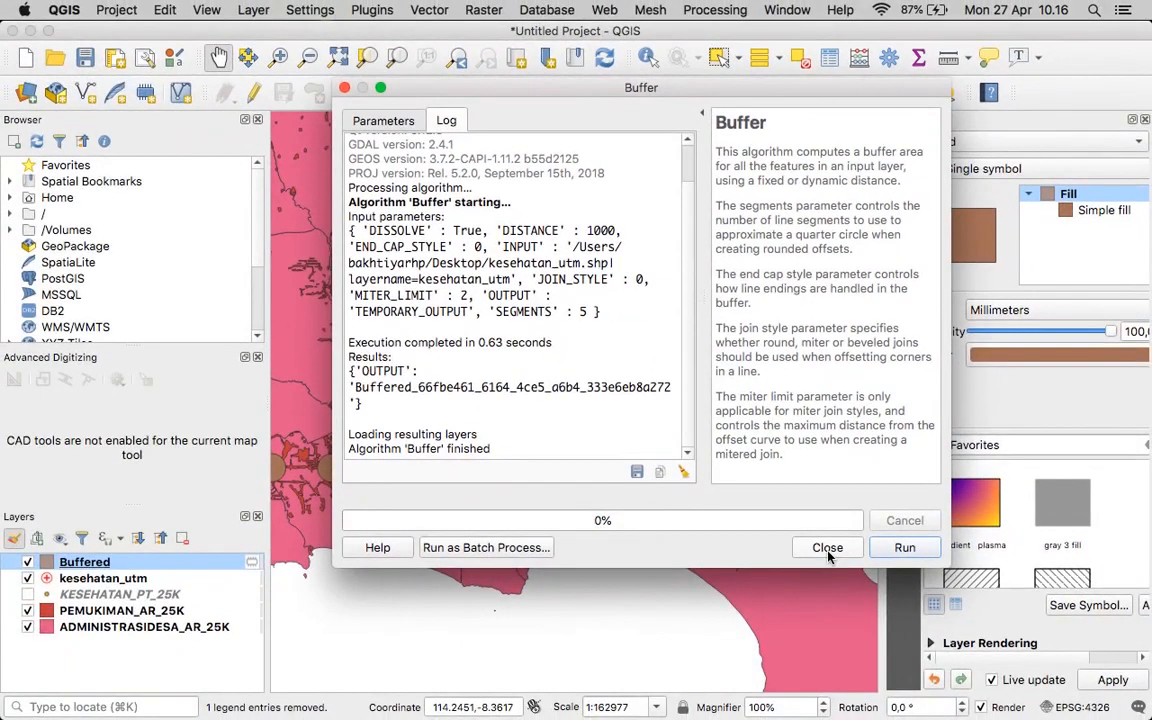
click(828, 552)
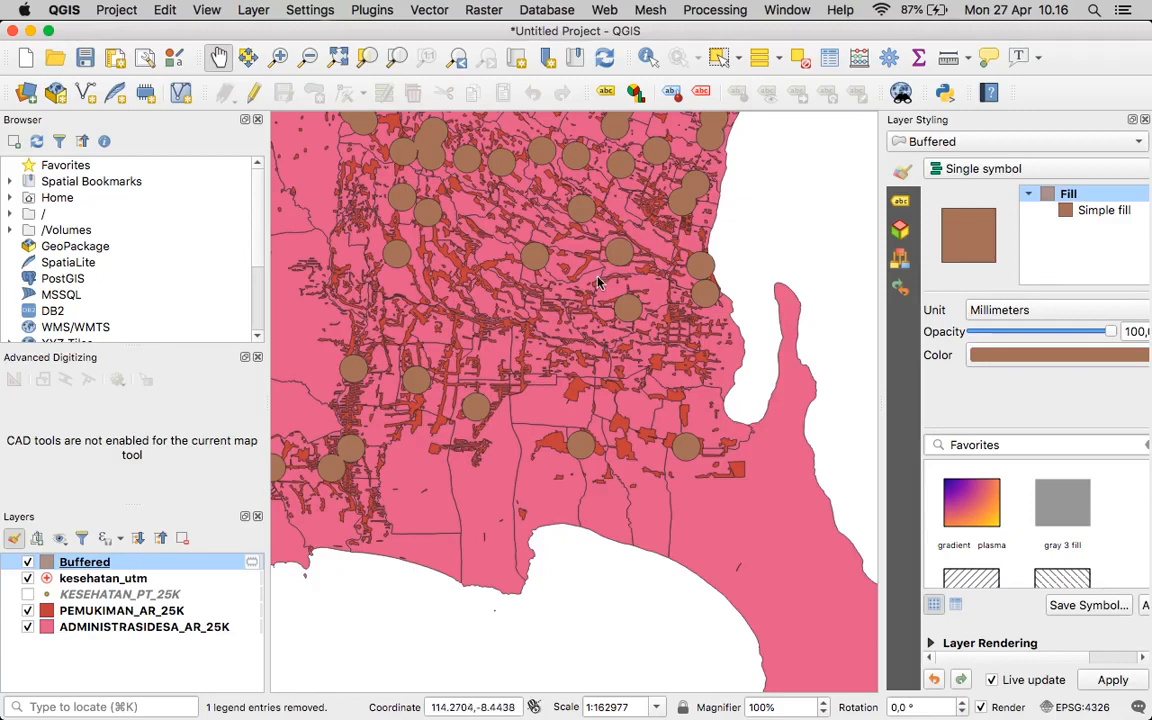
Move the kesehatan_utm layer above the buffer layer in the layer order.
click(97, 580)
drag(97, 588, 95, 562)
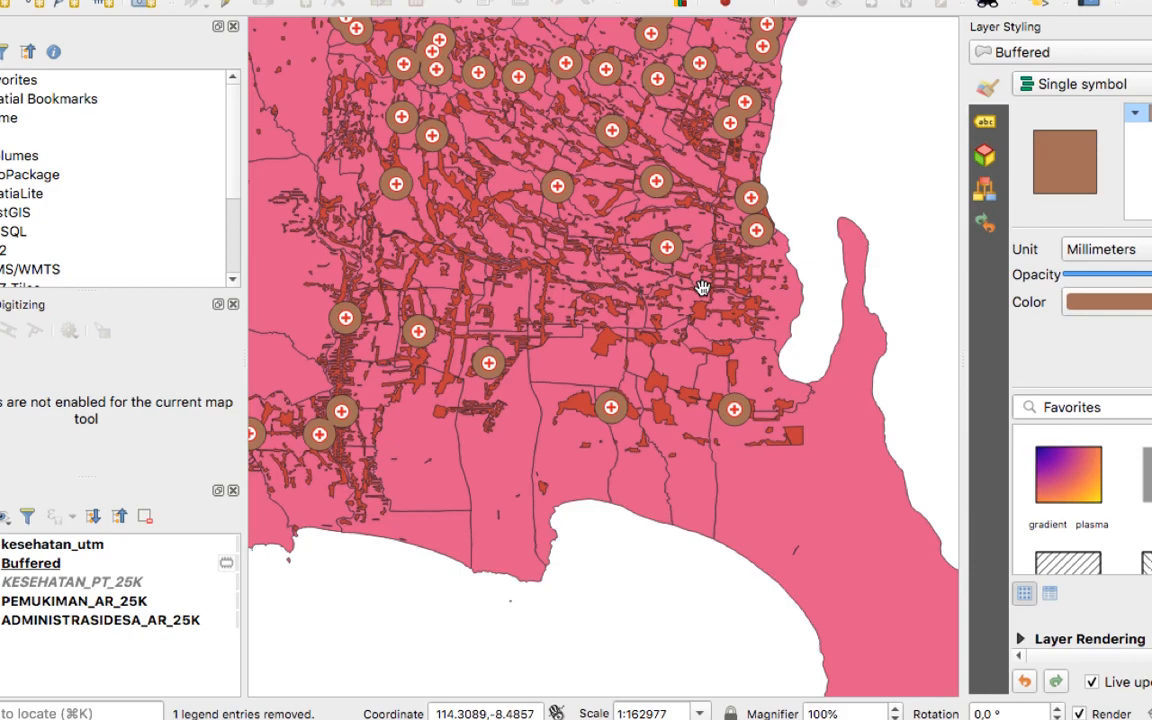
Examine how the 1000-meter health facility buffers cover the settlement areas along Banyuwangi's southern coast and in the central and eastern parts.
scroll(702, 288, down, 2)
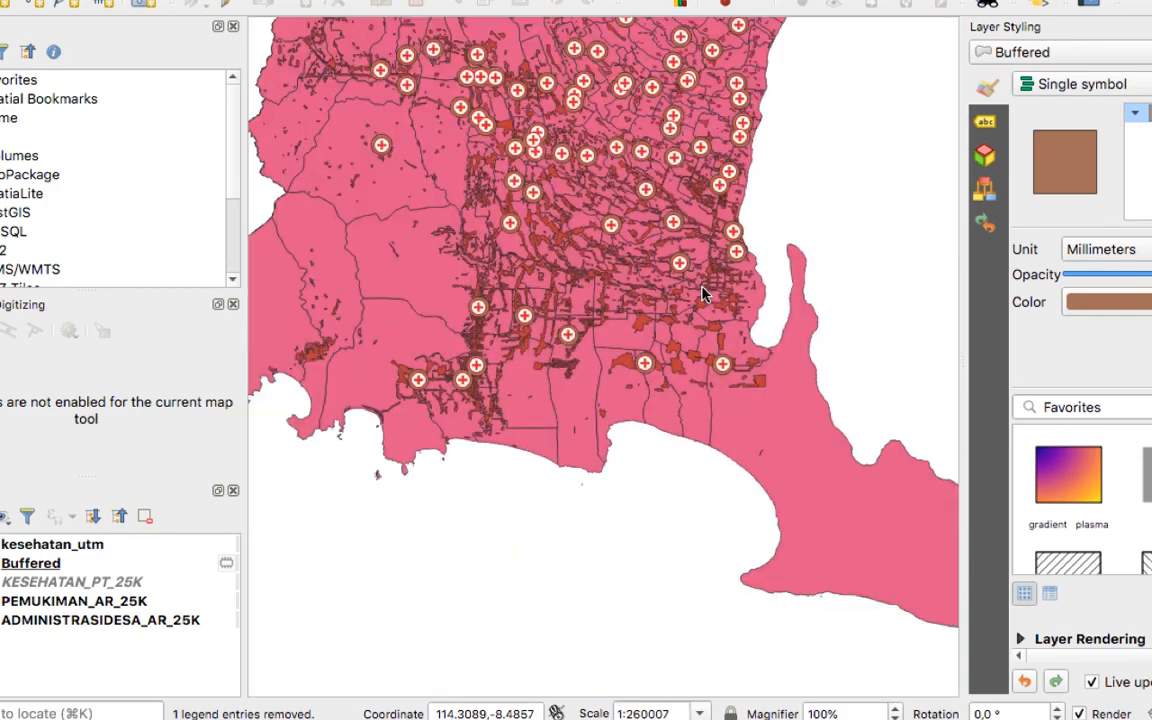
scroll(702, 293, up, 5)
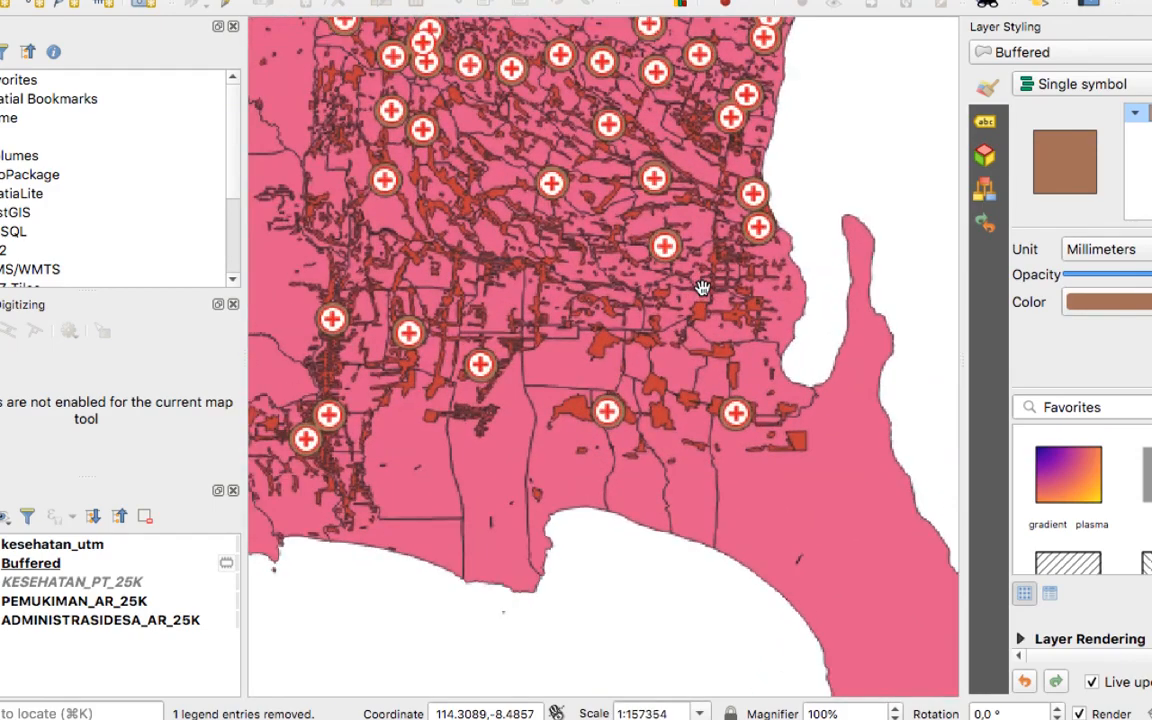
scroll(702, 293, up, 2)
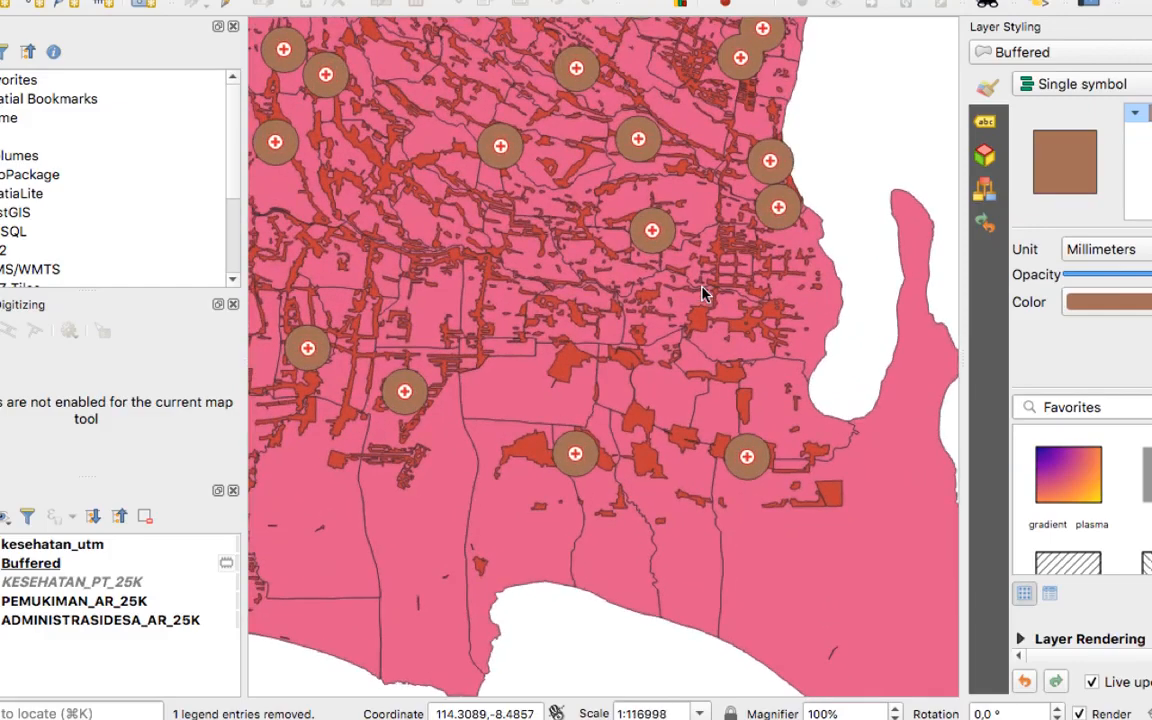
scroll(702, 293, down, 5)
scroll(702, 293, up, 3)
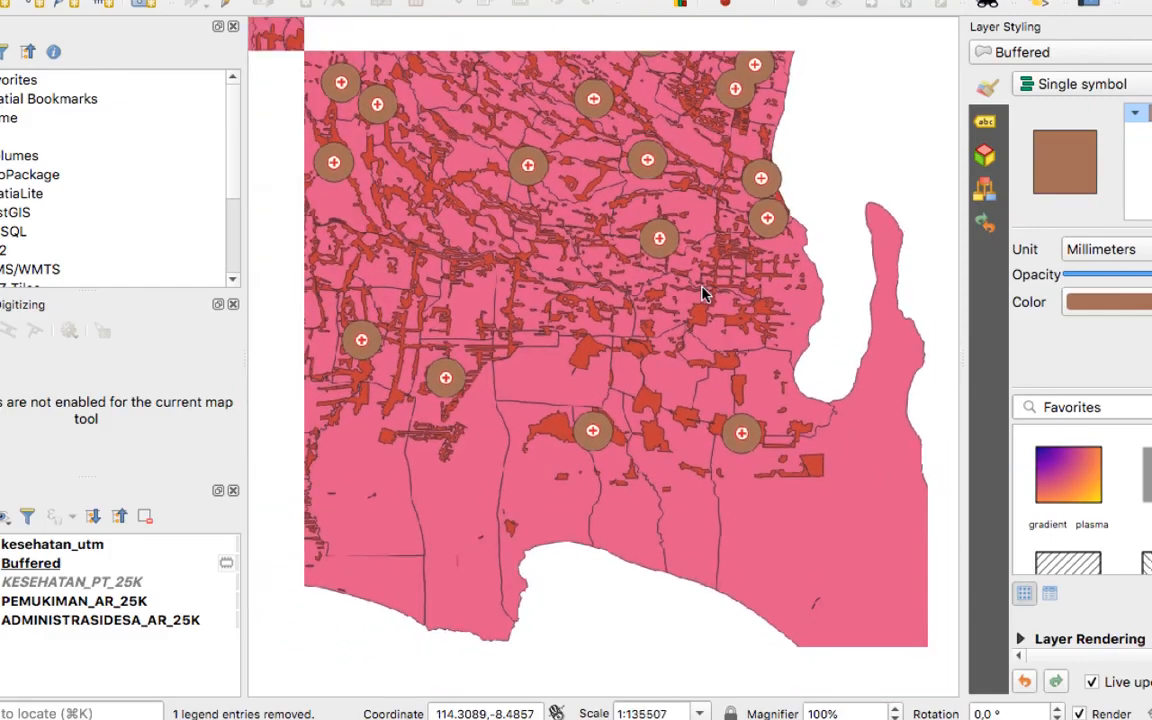
scroll(702, 293, down, 1)
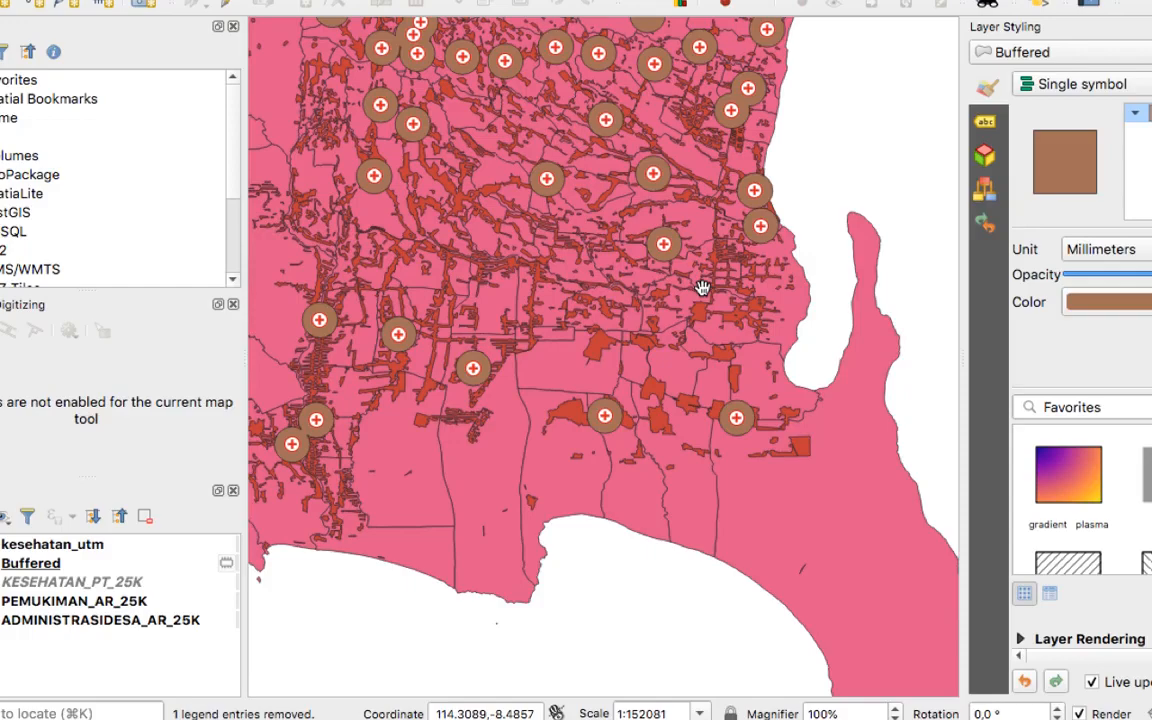
drag(617, 247, 781, 582)
drag(596, 466, 555, 545)
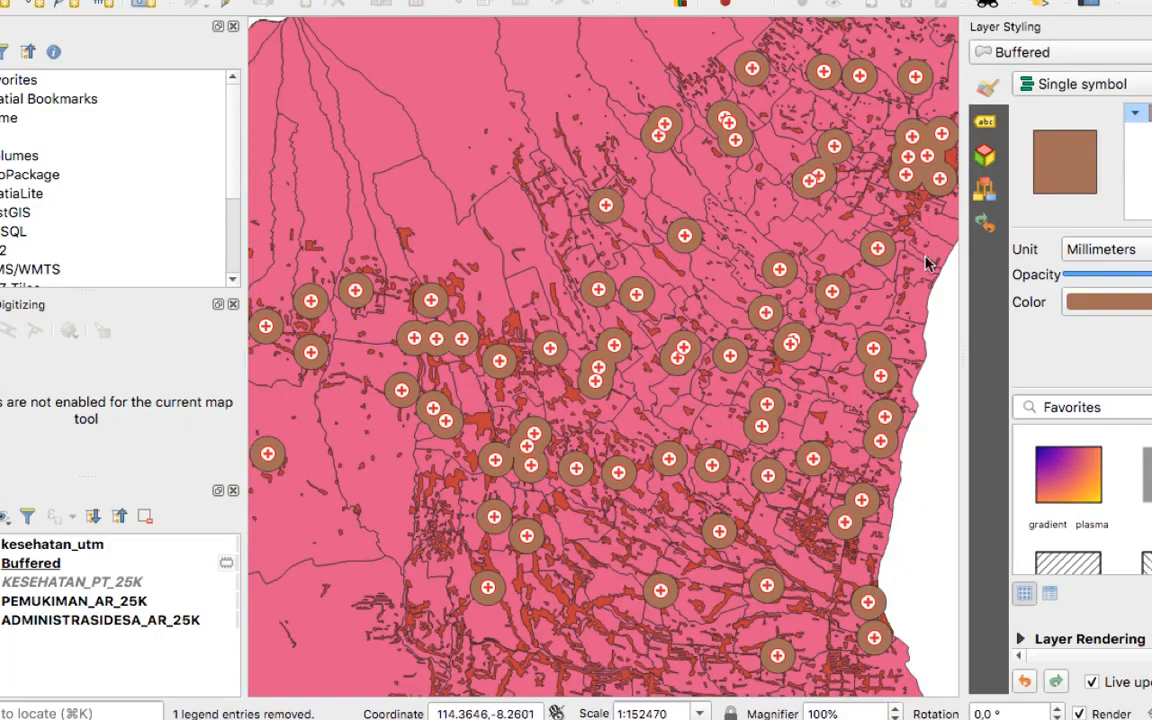
drag(926, 257, 884, 264)
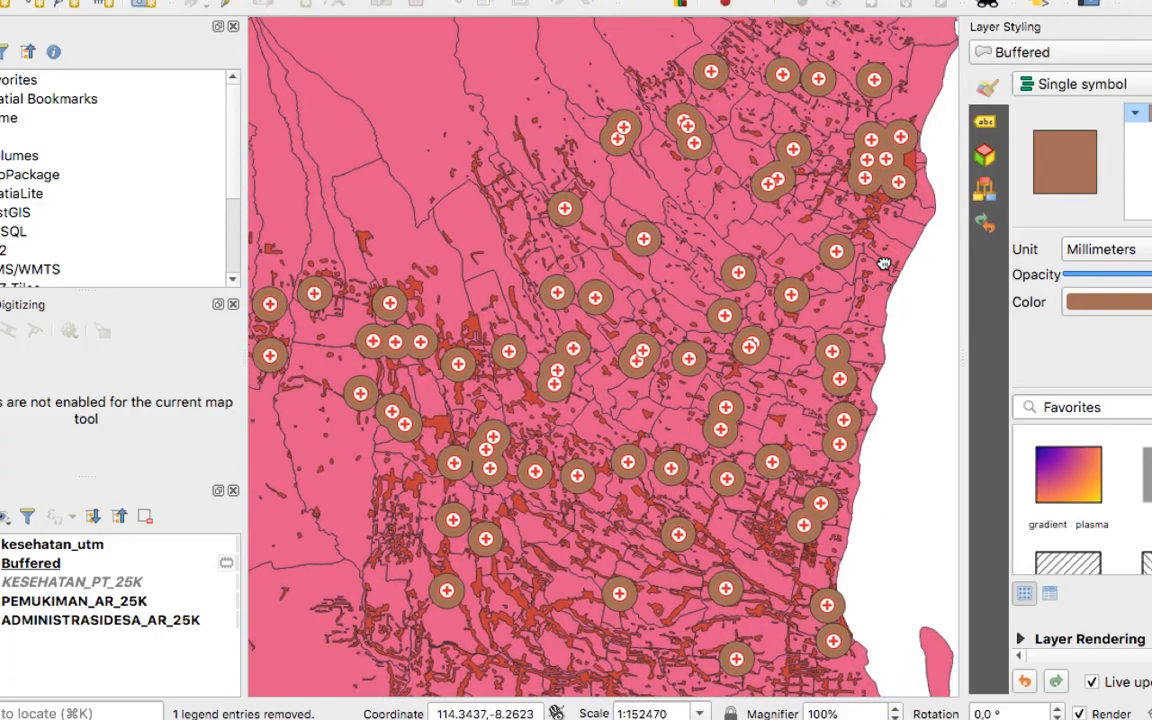
drag(859, 350, 853, 228)
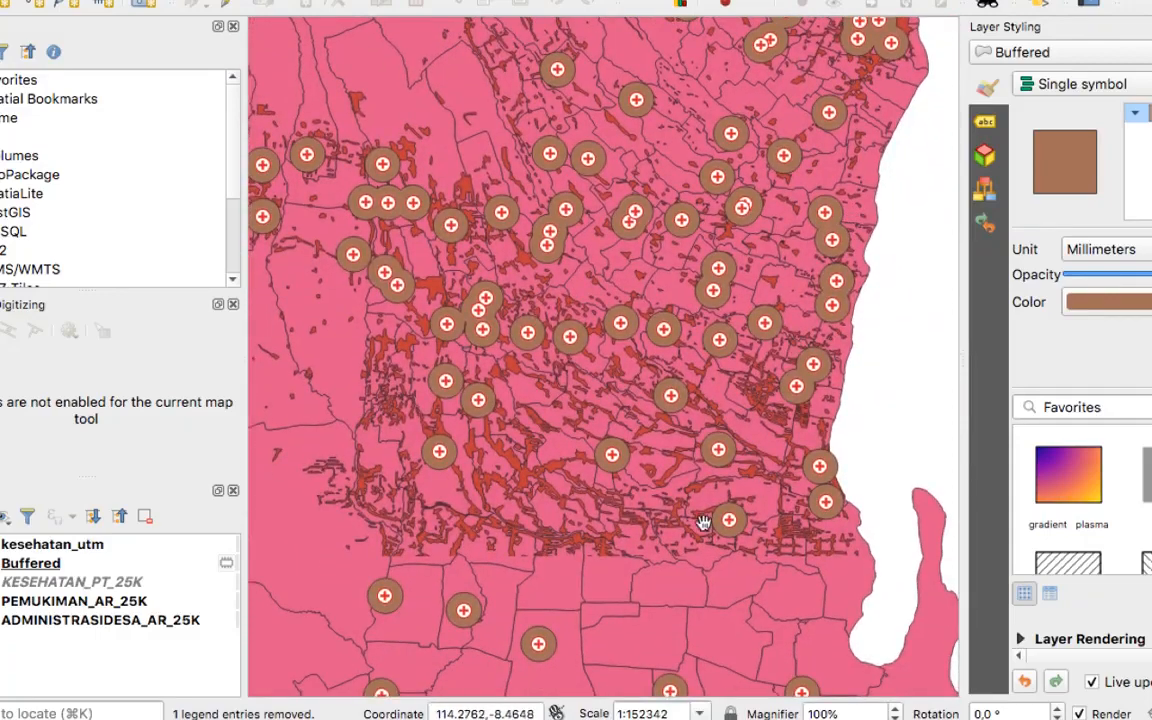
drag(702, 524, 699, 450)
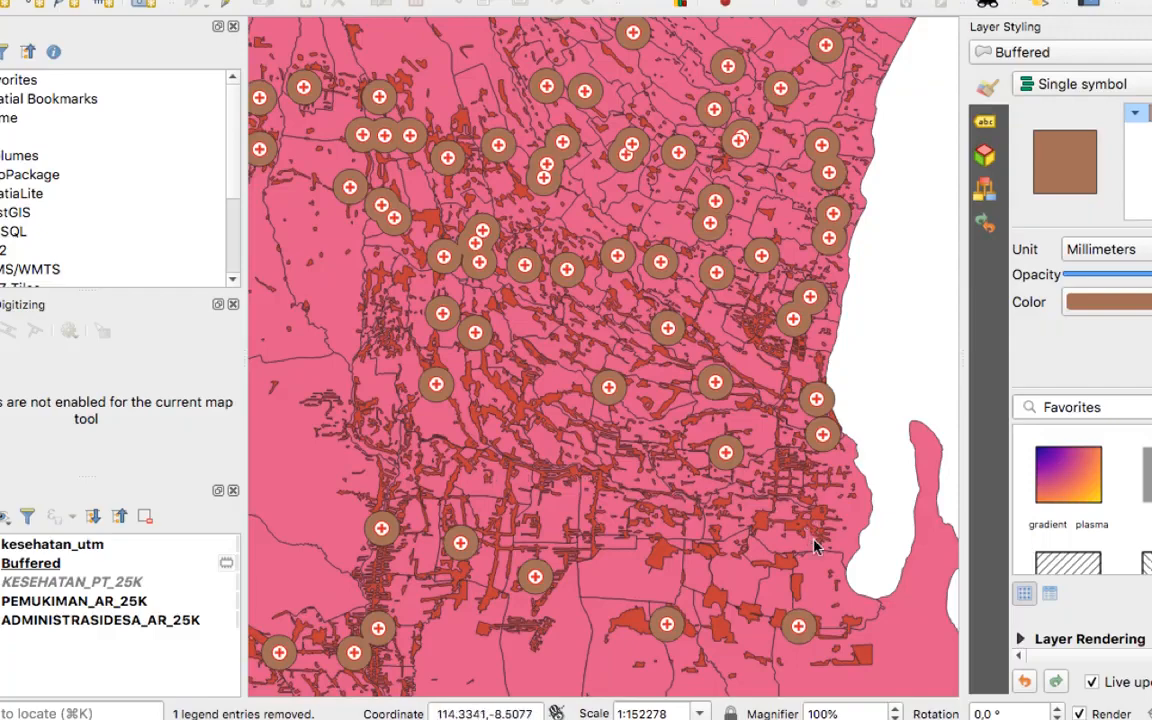
drag(815, 540, 822, 459)
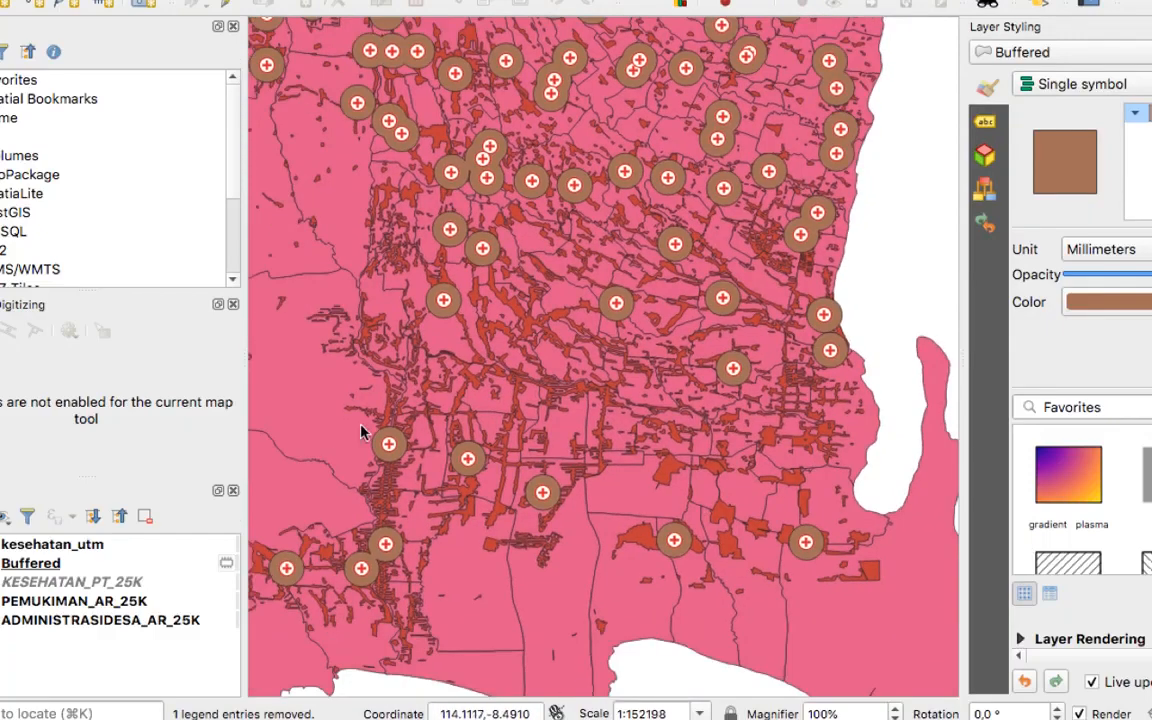
drag(697, 406, 725, 553)
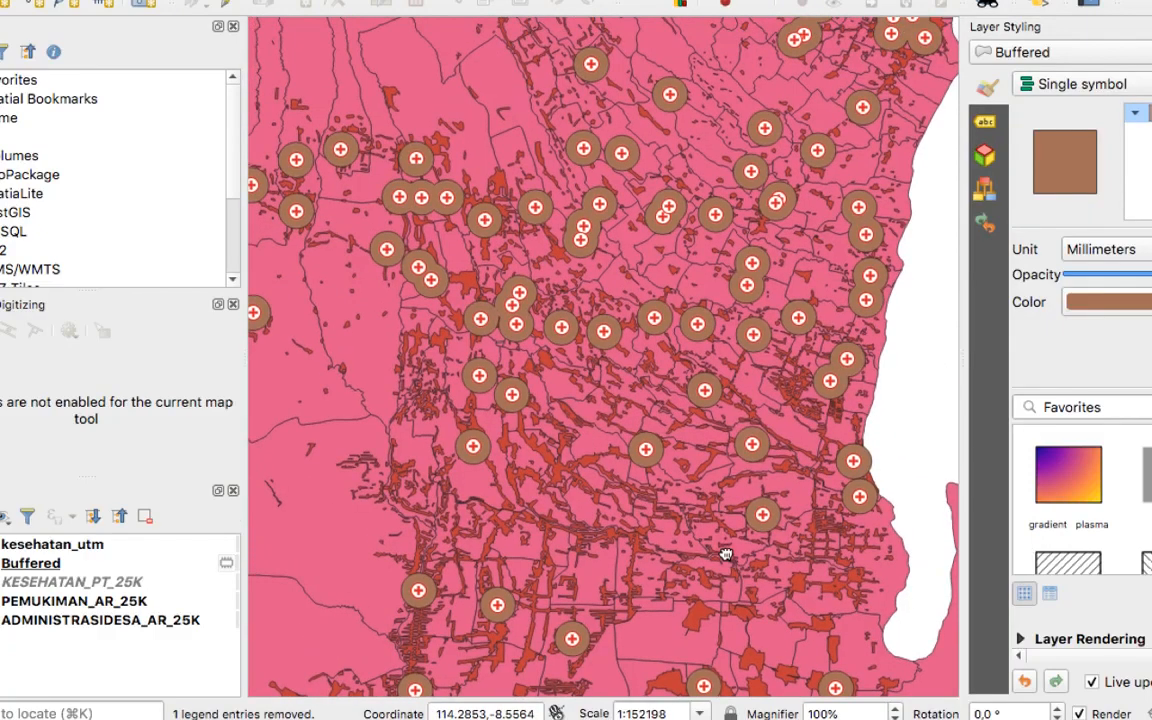